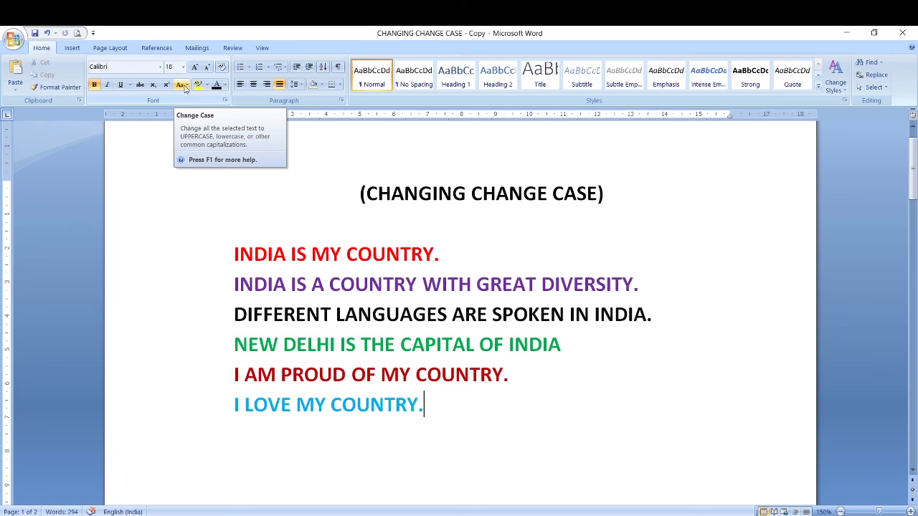
# Apply Sentence case to the first red line so it reads 'India is my country.'
pyautogui.click(185, 86)
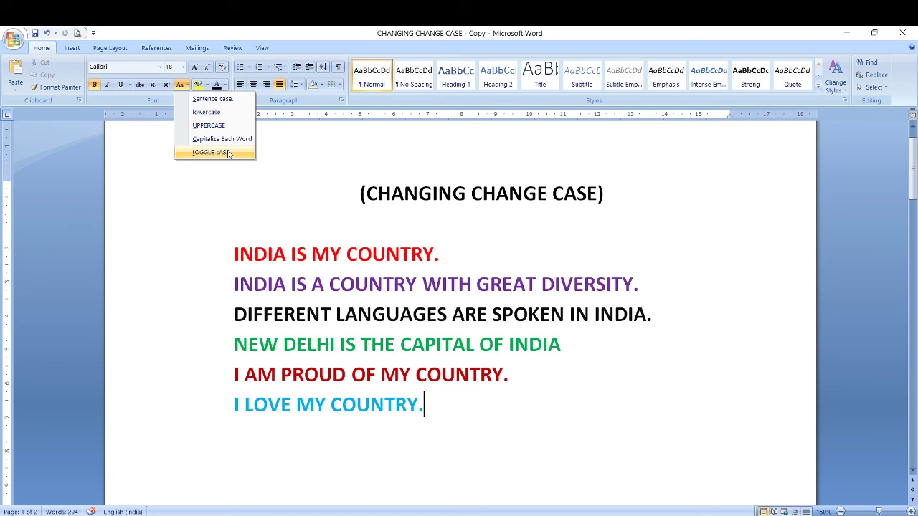
pyautogui.click(232, 217)
pyautogui.moveTo(231, 255); pyautogui.dragTo(439, 256)
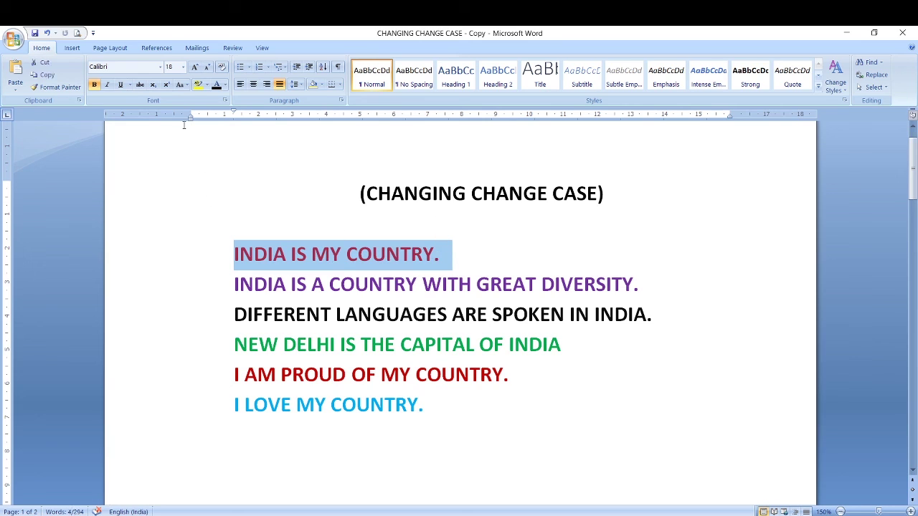
pyautogui.click(186, 84)
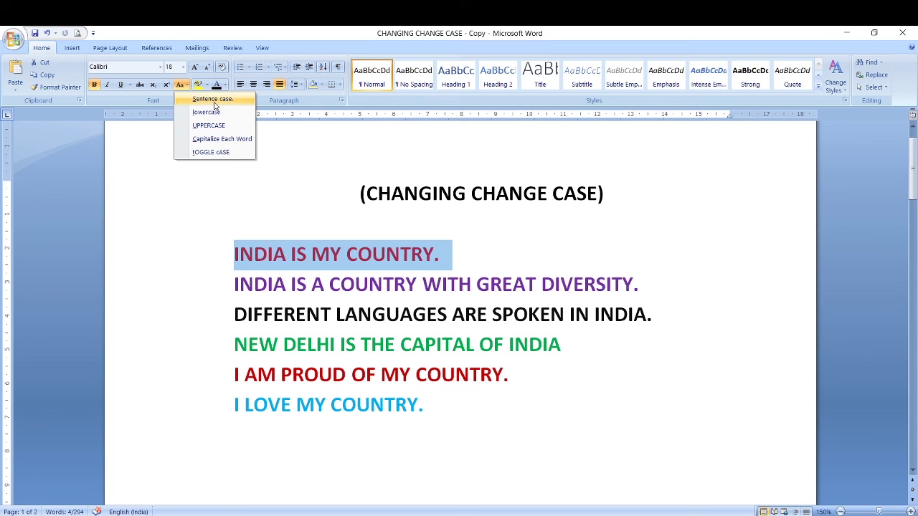
pyautogui.click(214, 102)
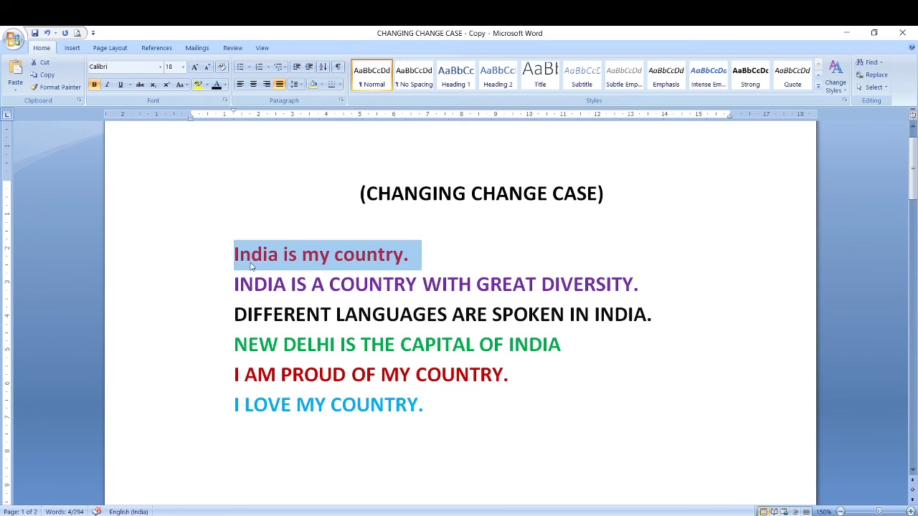
pyautogui.click(235, 263)
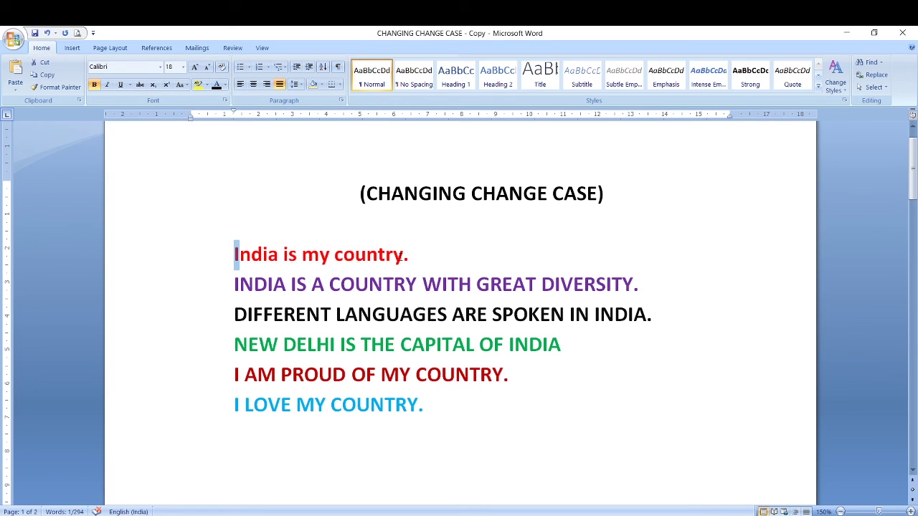
pyautogui.click(403, 256)
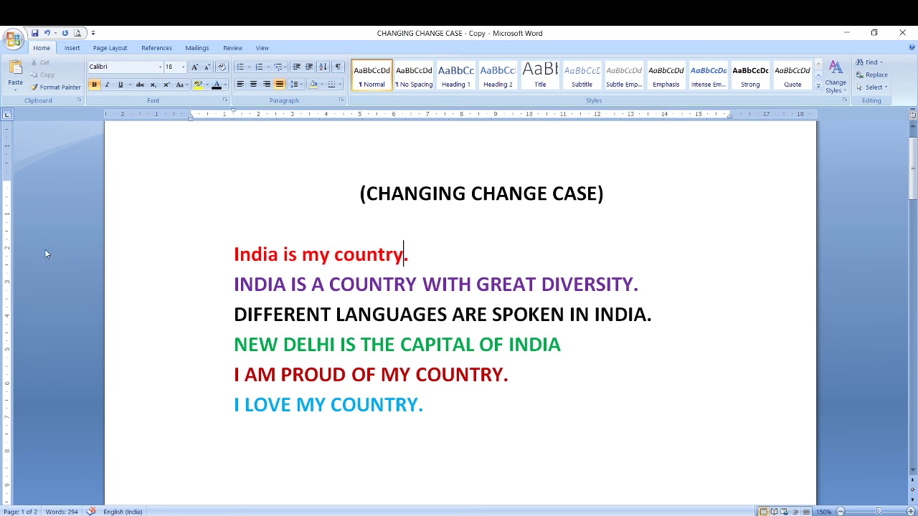
# Apply lowercase to the purple second line: 'india is a country with great diversity.'
pyautogui.moveTo(235, 285); pyautogui.dragTo(640, 281)
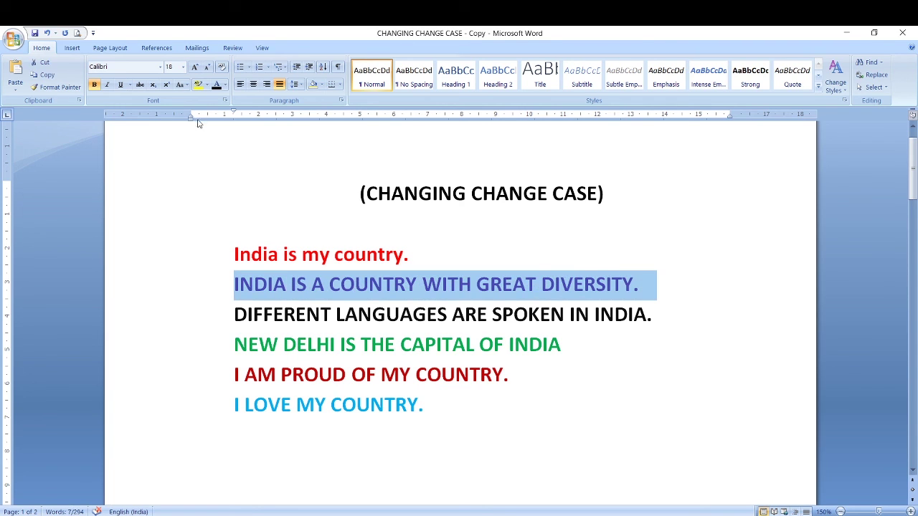
pyautogui.click(183, 86)
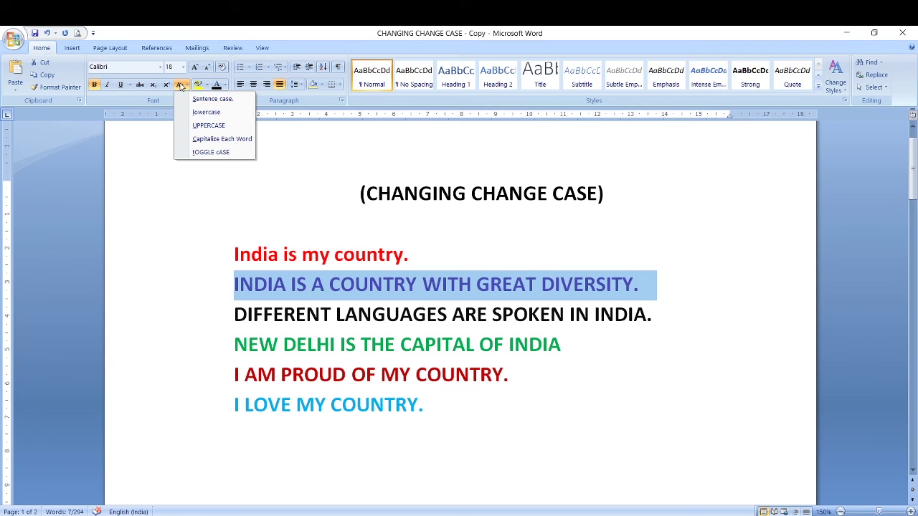
pyautogui.click(206, 113)
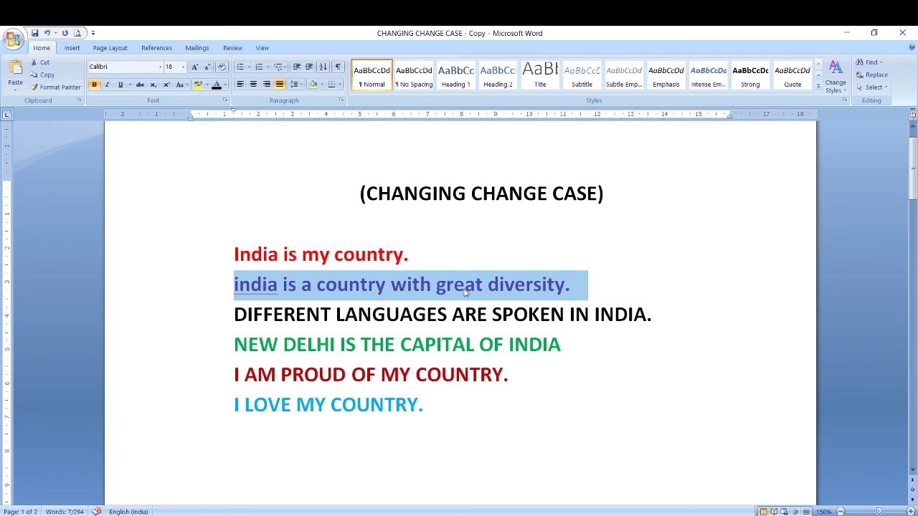
pyautogui.moveTo(229, 316); pyautogui.dragTo(653, 315)
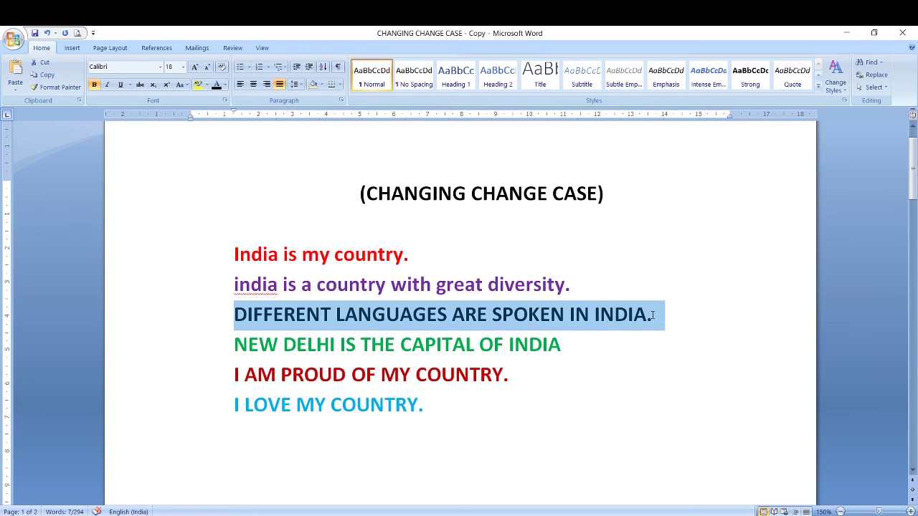
pyautogui.click(181, 85)
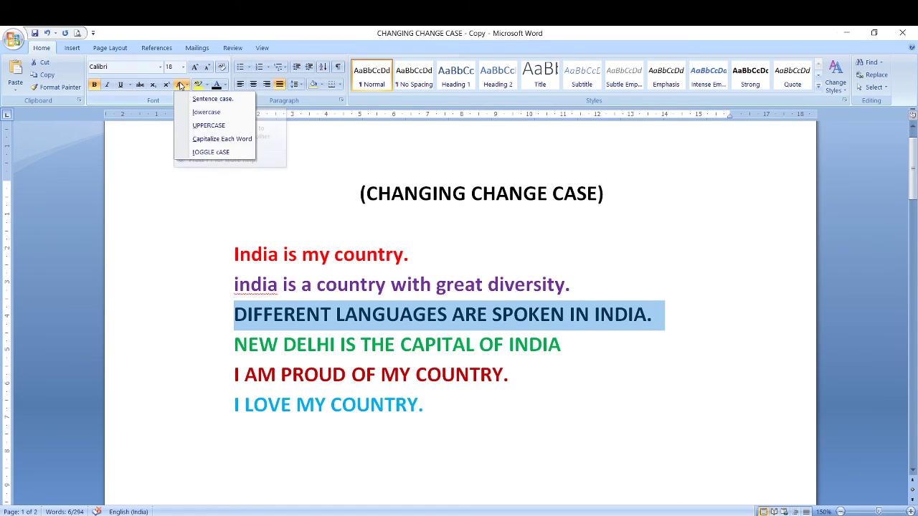
pyautogui.click(208, 125)
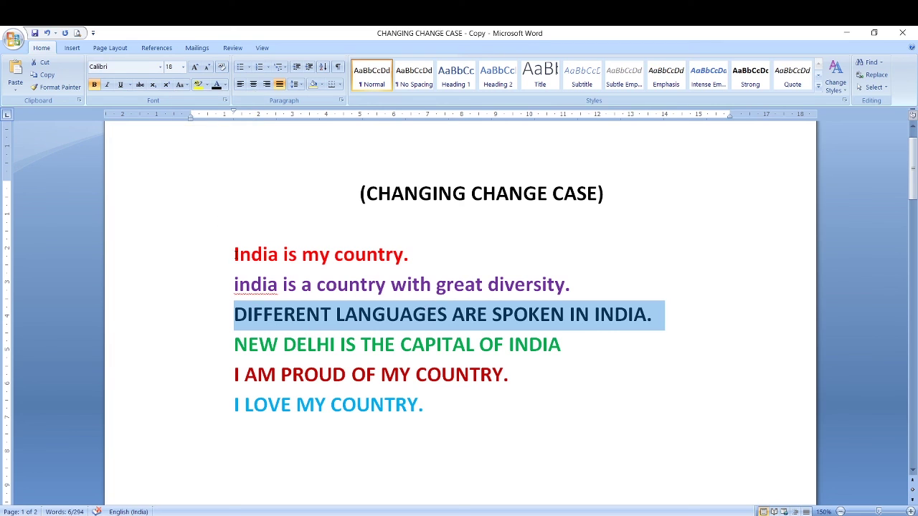
pyautogui.moveTo(234, 349); pyautogui.dragTo(555, 348)
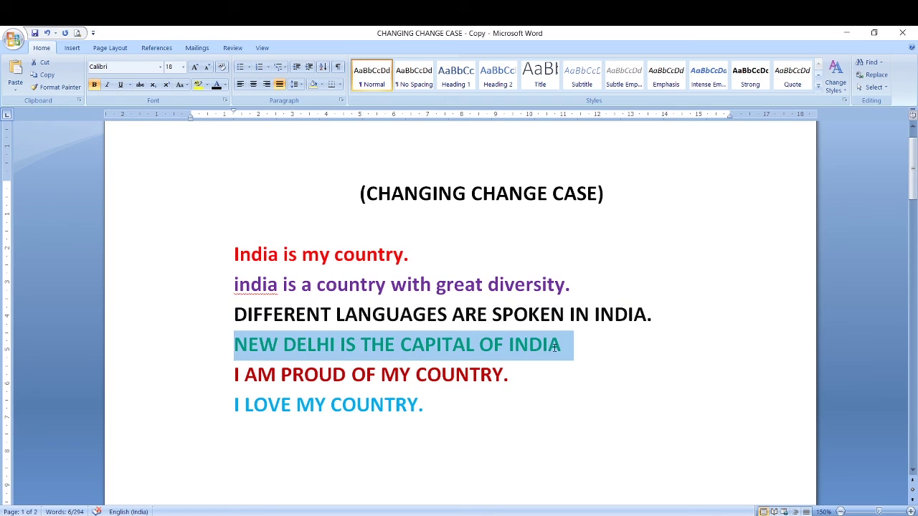
pyautogui.click(181, 85)
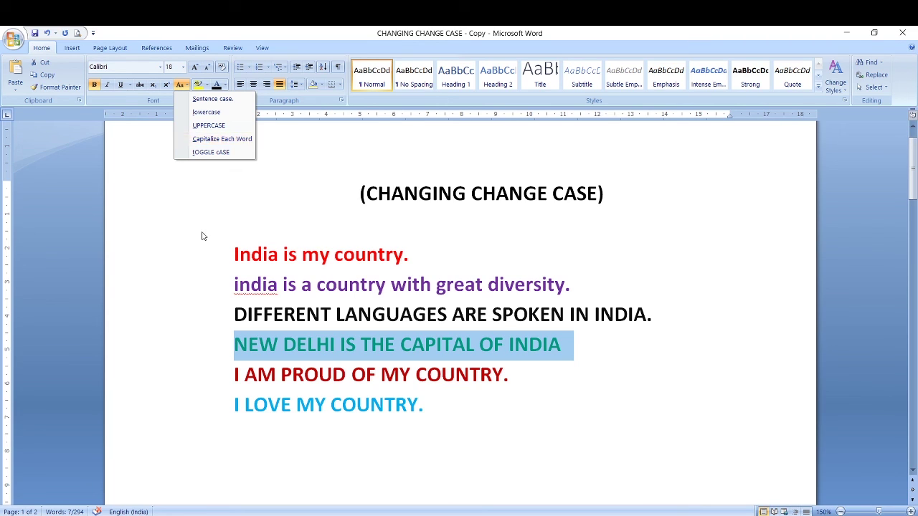
pyautogui.click(238, 349)
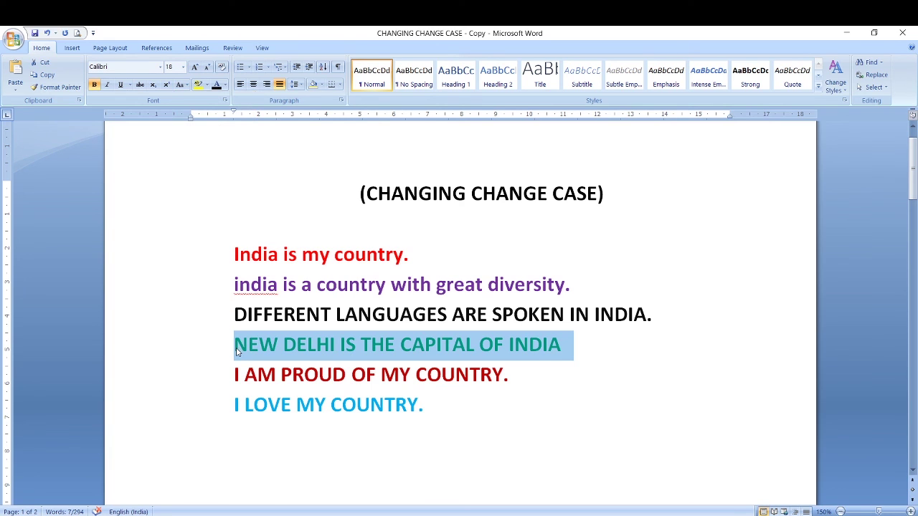
pyautogui.click(237, 349)
pyautogui.moveTo(235, 349); pyautogui.dragTo(272, 349)
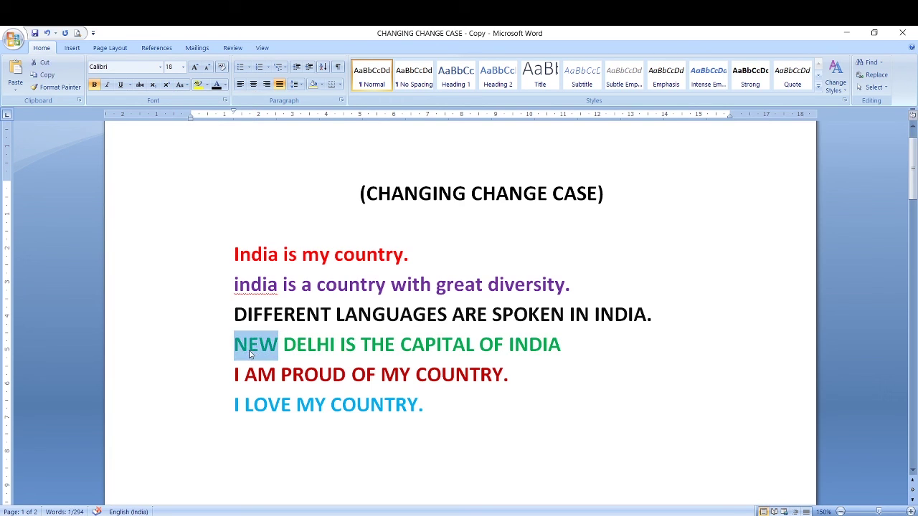
pyautogui.click(284, 348)
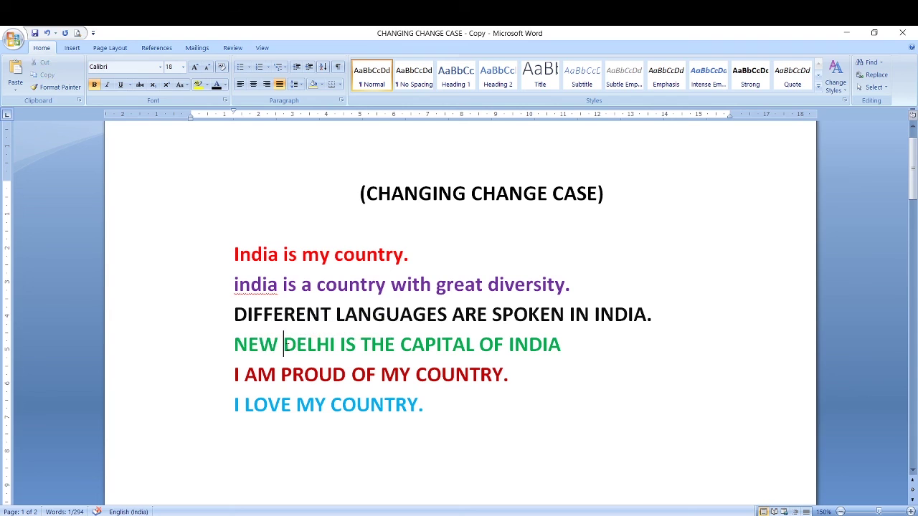
pyautogui.moveTo(284, 348); pyautogui.dragTo(331, 348)
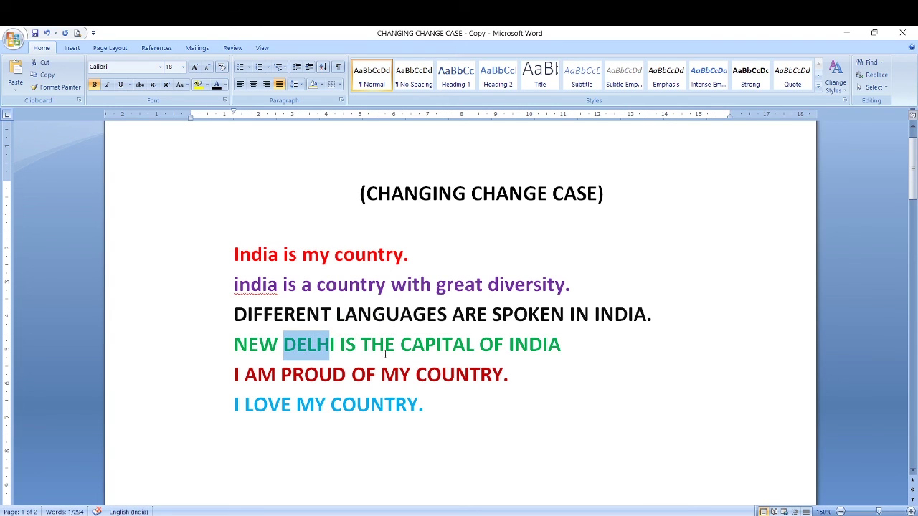
pyautogui.moveTo(402, 347); pyautogui.dragTo(472, 352)
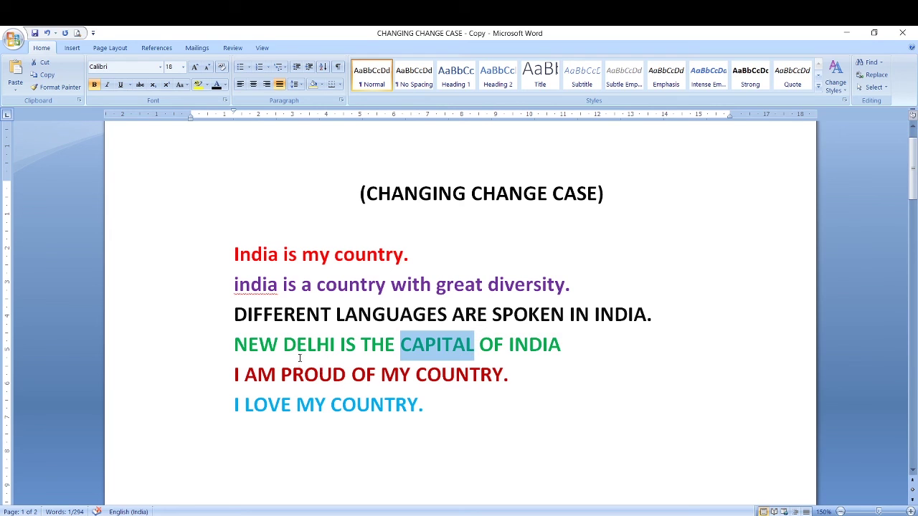
pyautogui.moveTo(248, 352); pyautogui.dragTo(241, 353)
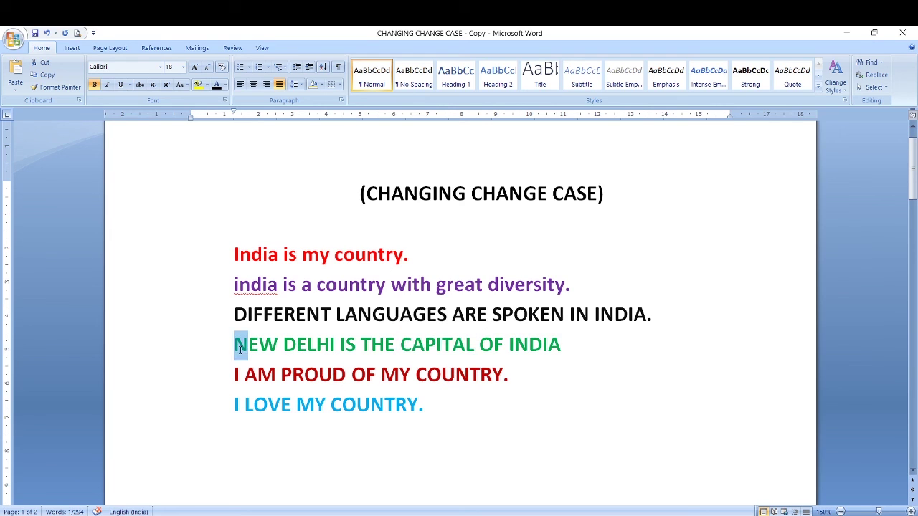
pyautogui.click(239, 351)
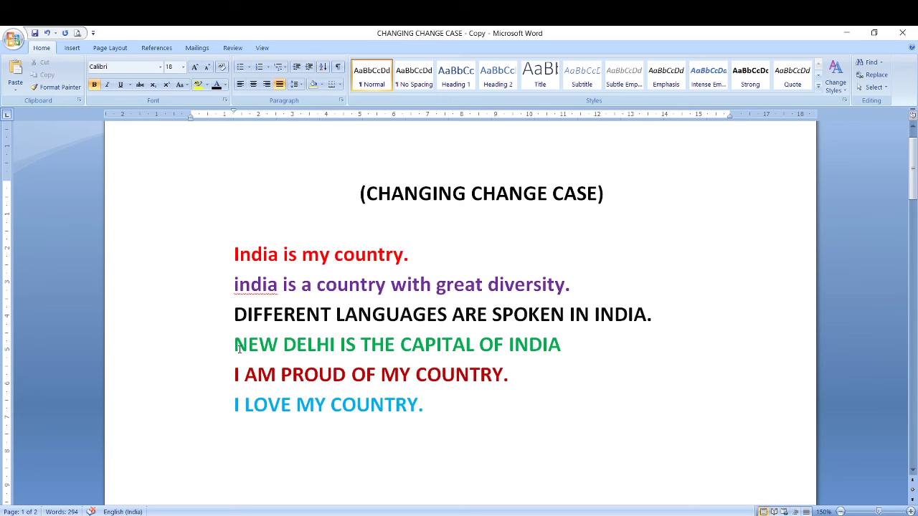
pyautogui.moveTo(233, 345); pyautogui.dragTo(550, 352)
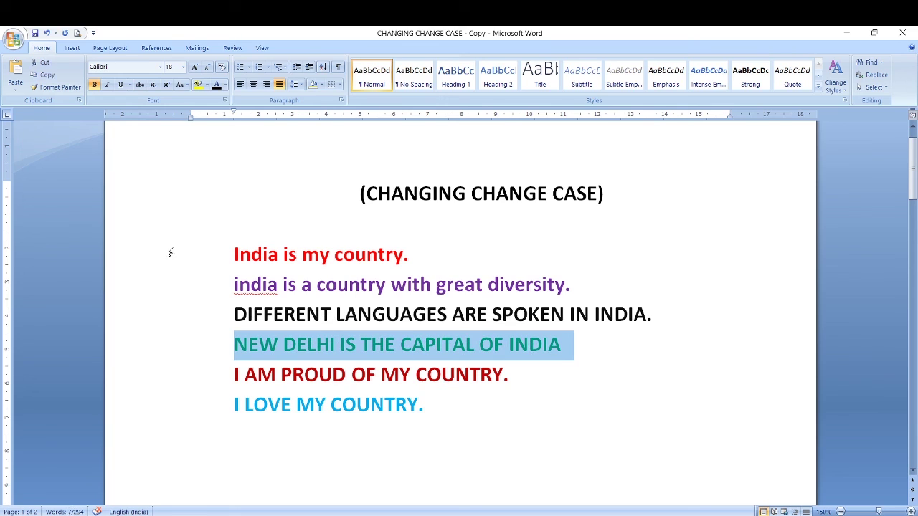
# Apply Capitalize Each Word to the green line: 'New Delhi Is The Capital Of India'
pyautogui.click(181, 84)
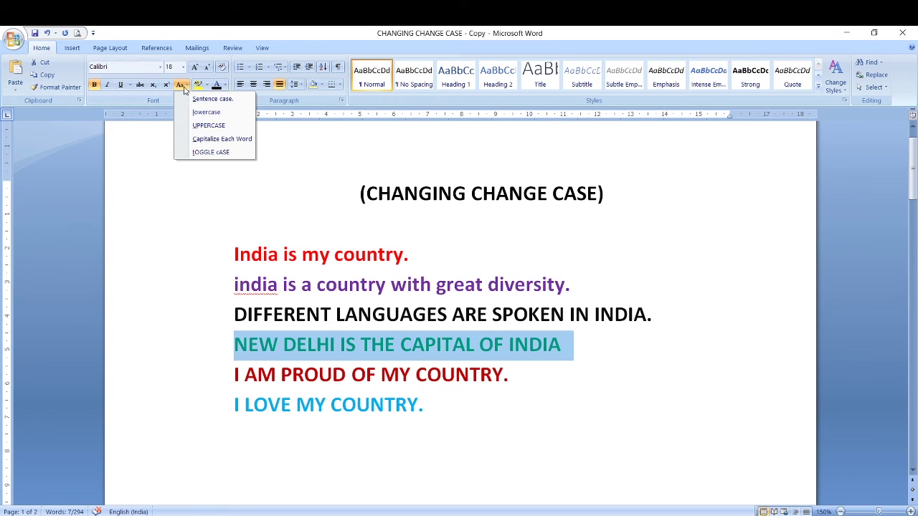
pyautogui.click(212, 140)
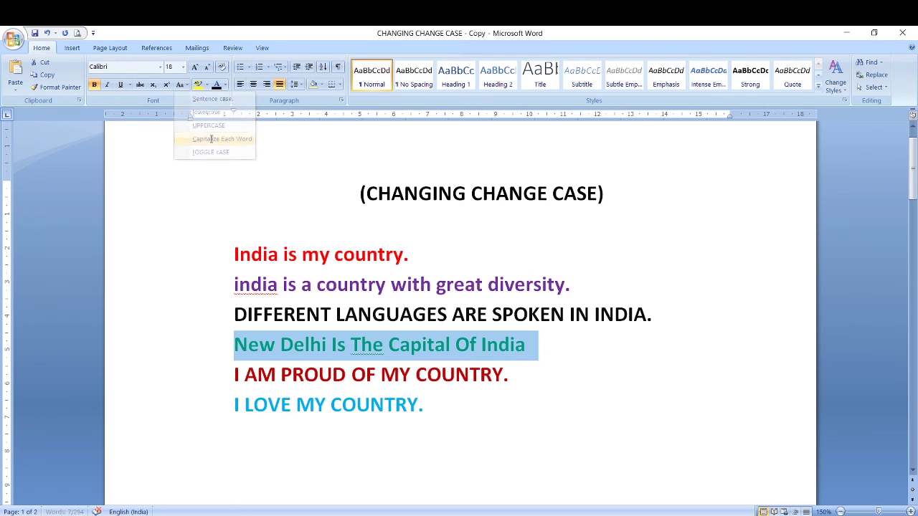
pyautogui.click(272, 354)
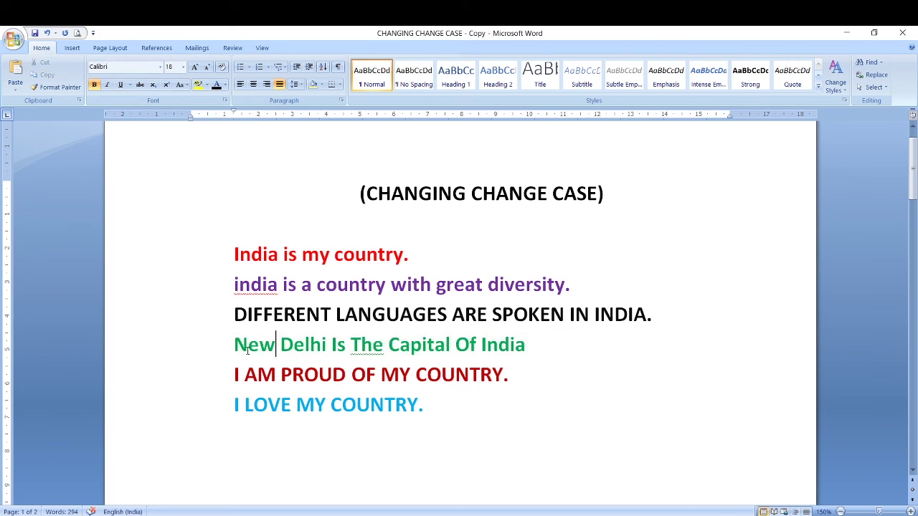
pyautogui.moveTo(235, 347); pyautogui.dragTo(350, 347)
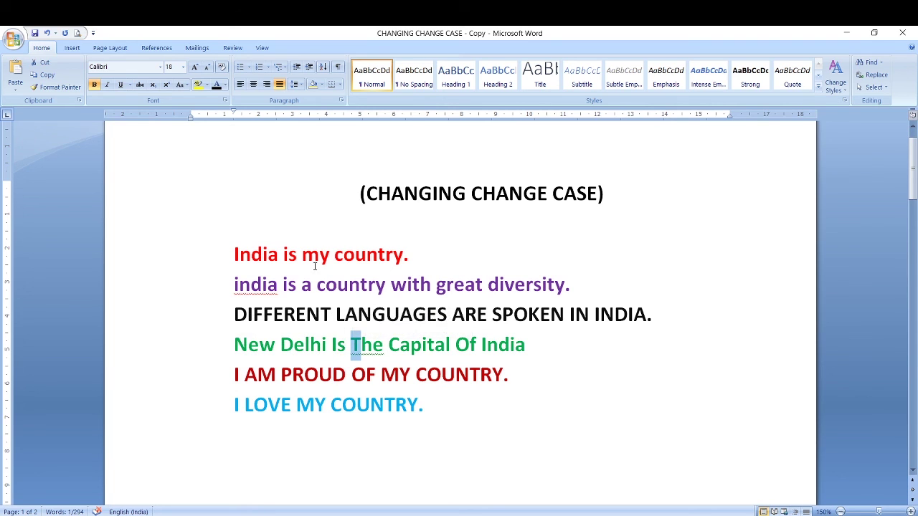
pyautogui.press('Down')
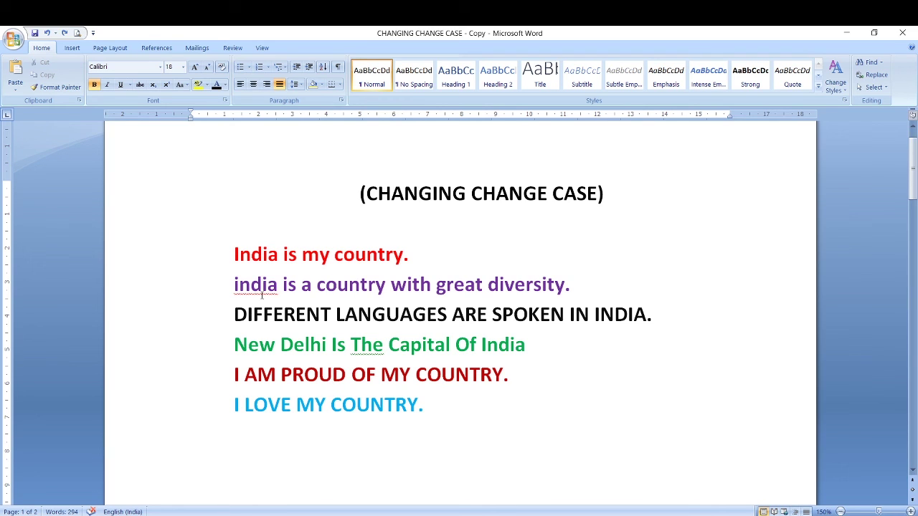
# Apply tOGGLE cASE to the first red line, turning it into 'iNDIA IS MY COUNTRY.'
pyautogui.moveTo(234, 252); pyautogui.dragTo(409, 258)
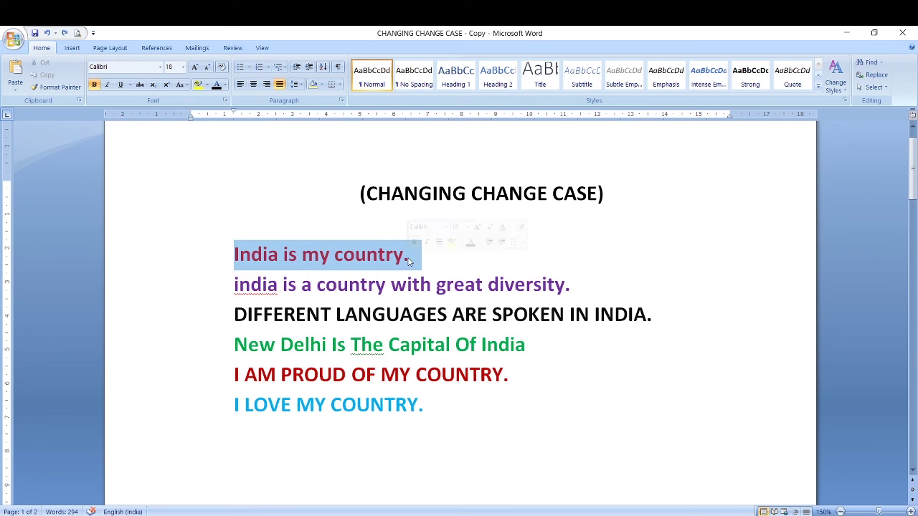
pyautogui.click(181, 87)
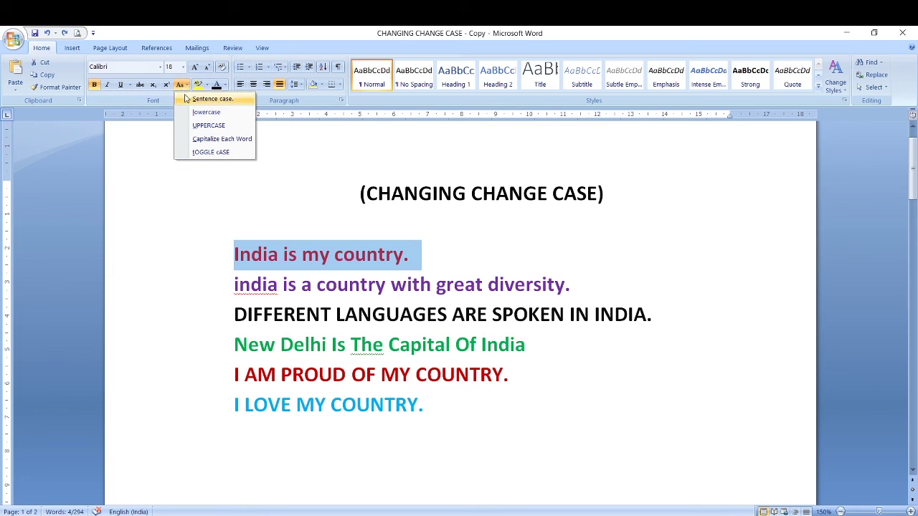
pyautogui.click(201, 153)
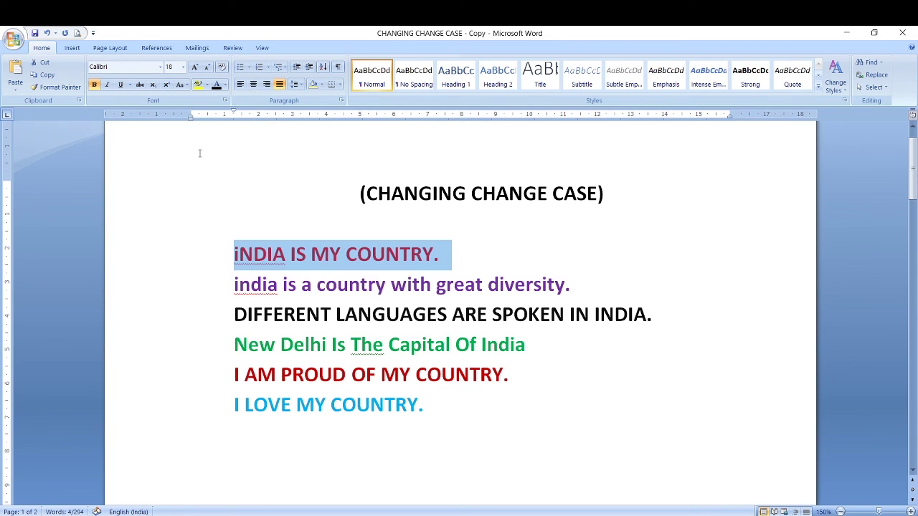
pyautogui.click(237, 257)
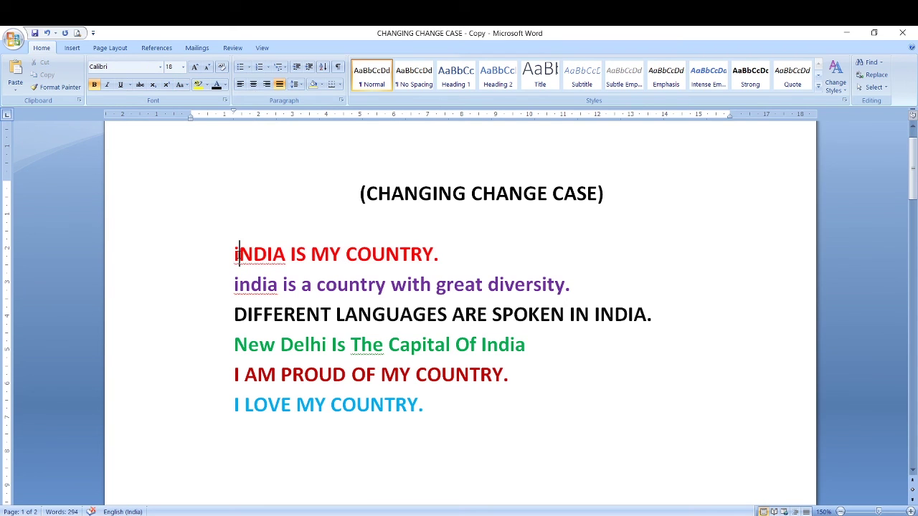
pyautogui.moveTo(234, 256); pyautogui.dragTo(238, 255)
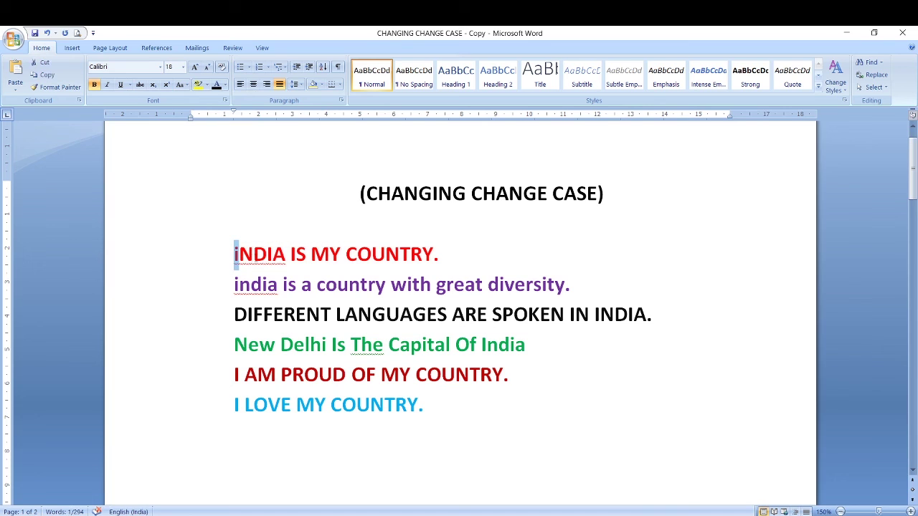
pyautogui.click(454, 254)
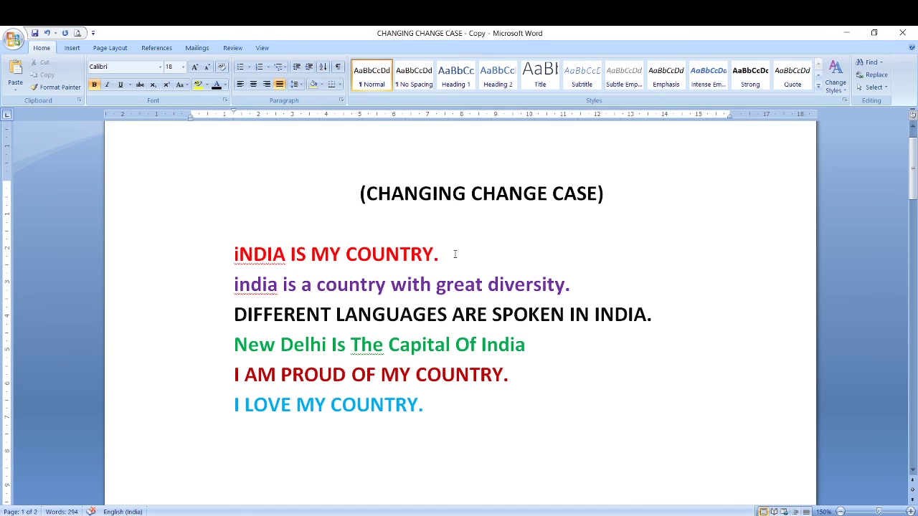
pyautogui.moveTo(235, 345); pyautogui.dragTo(528, 349)
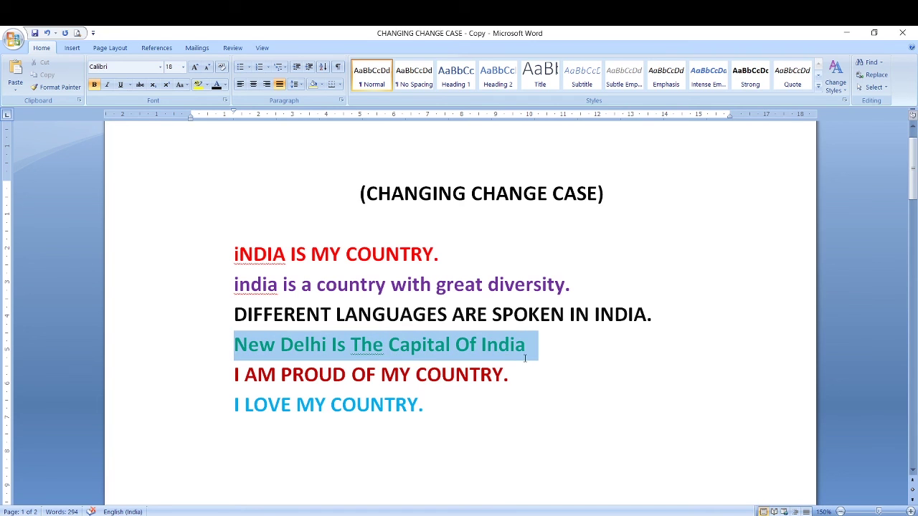
pyautogui.click(186, 85)
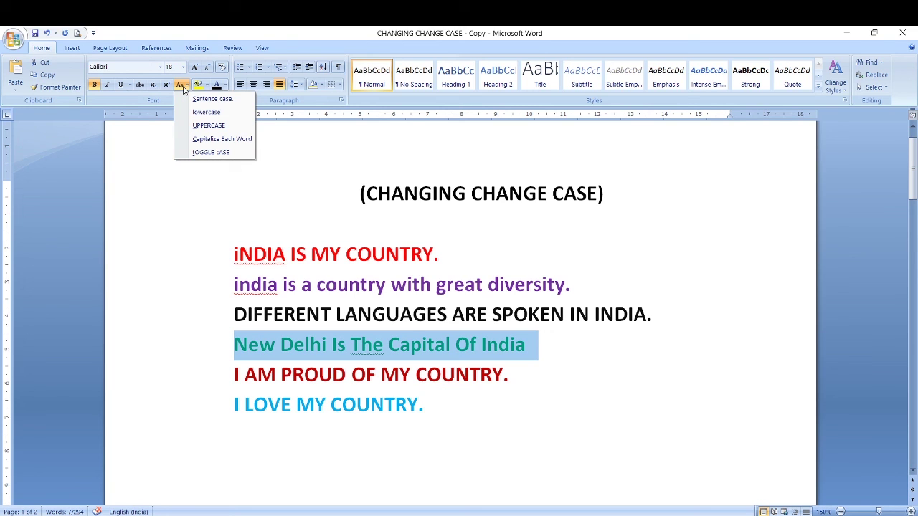
pyautogui.click(202, 153)
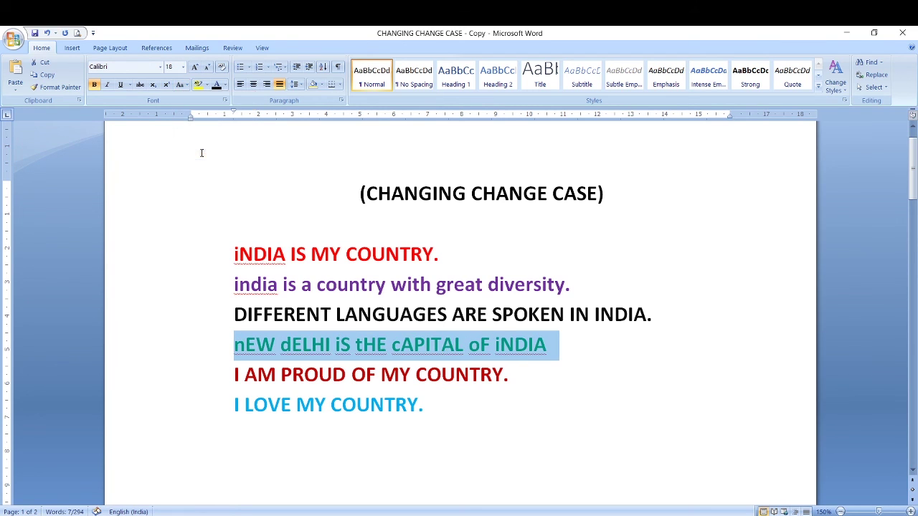
pyautogui.click(245, 345)
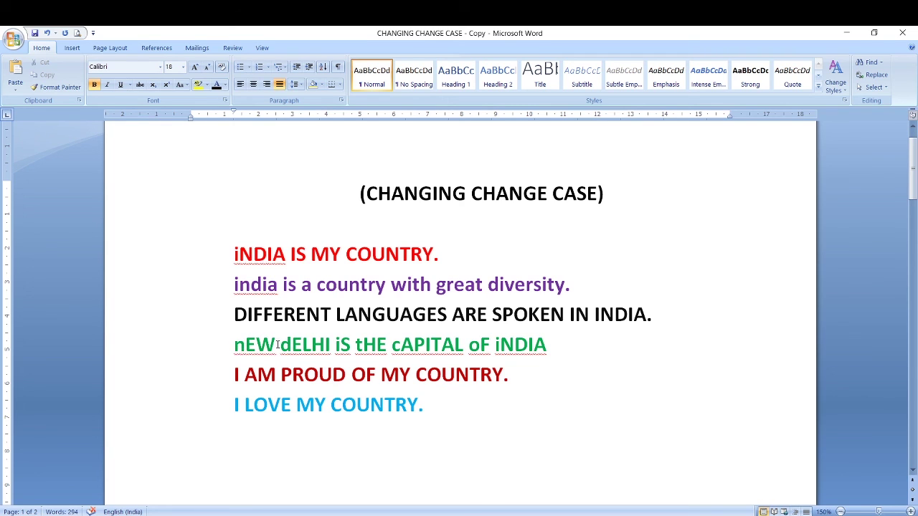
pyautogui.moveTo(559, 349); pyautogui.dragTo(237, 345)
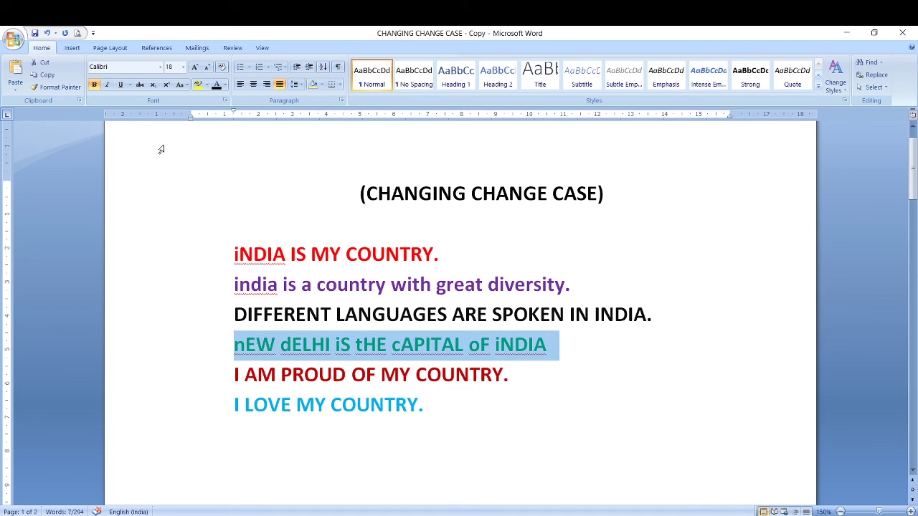
pyautogui.click(185, 86)
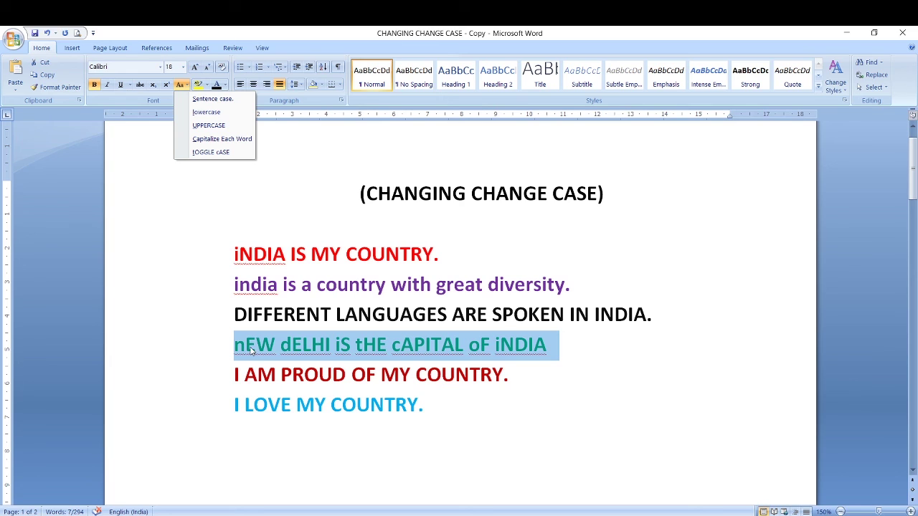
pyautogui.click(215, 138)
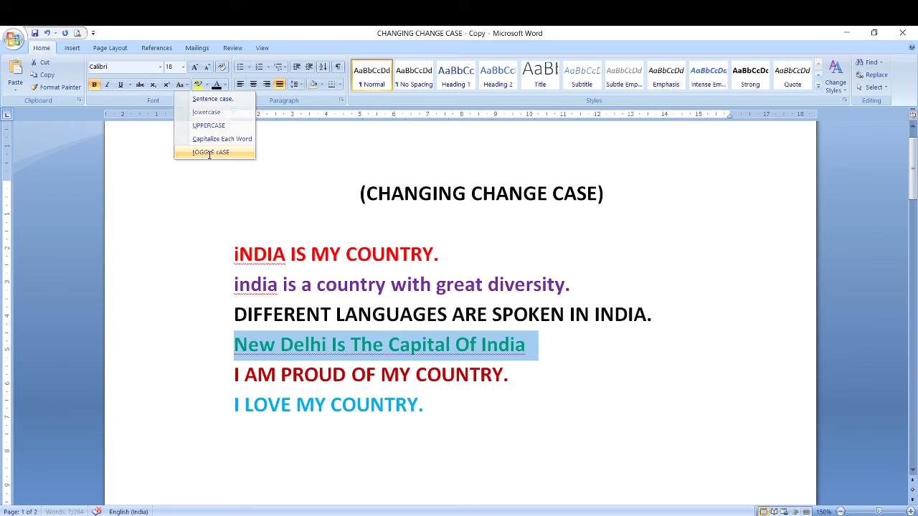
pyautogui.click(546, 359)
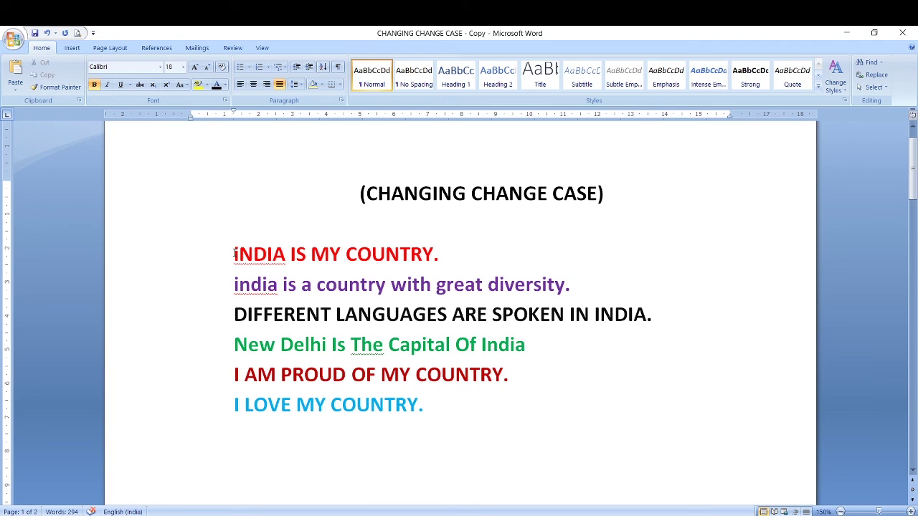
# Select all six coloured sentences and apply UPPERCASE to them from Change Case
pyautogui.click(235, 254)
pyautogui.moveTo(235, 254); pyautogui.dragTo(426, 399)
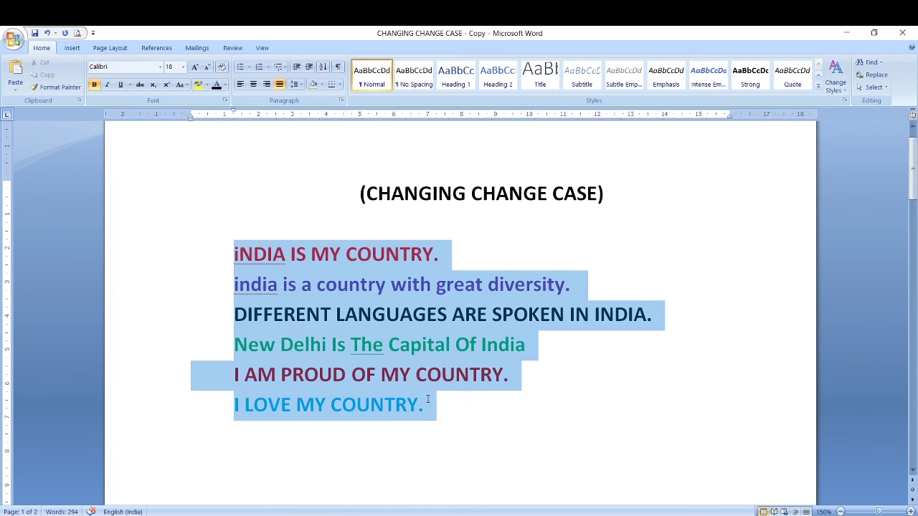
pyautogui.click(353, 375)
pyautogui.moveTo(232, 253); pyautogui.dragTo(433, 405)
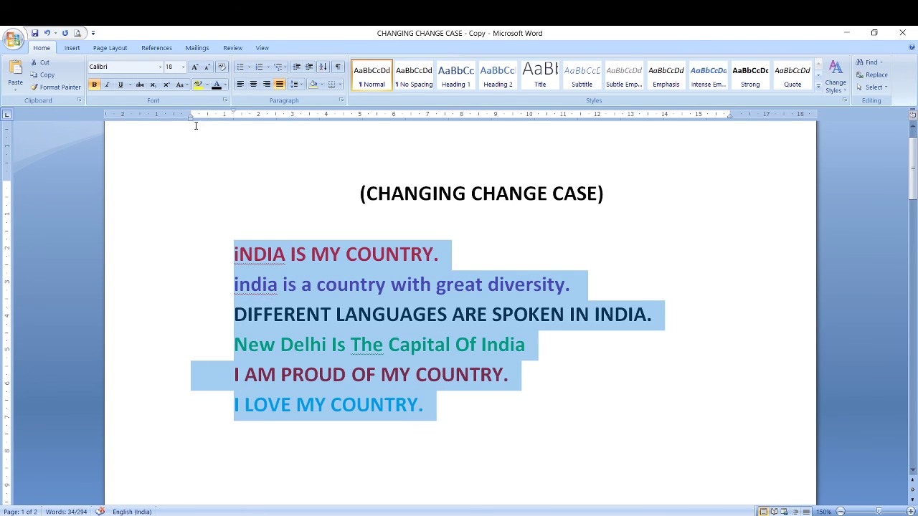
pyautogui.click(183, 85)
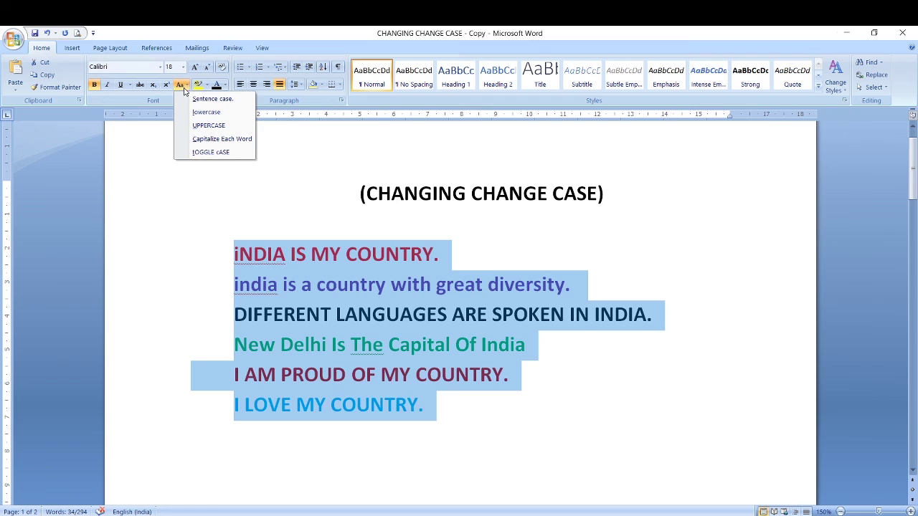
pyautogui.click(213, 128)
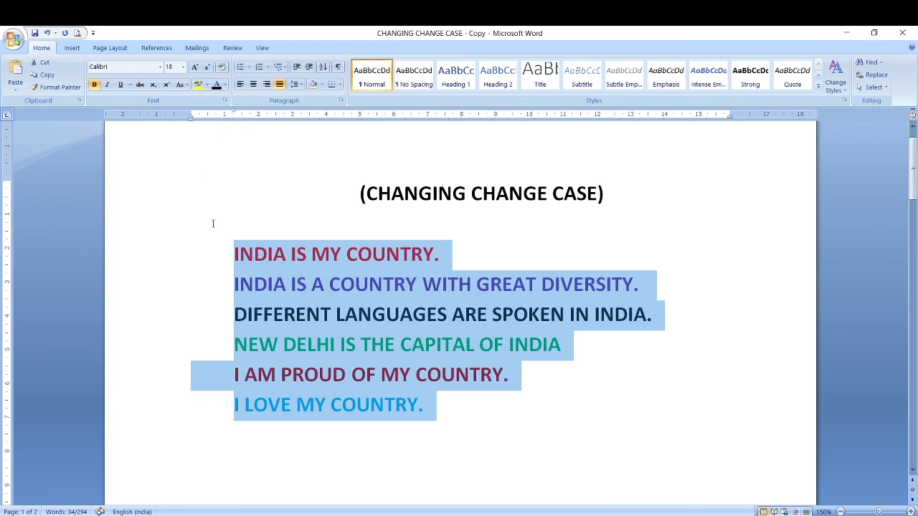
pyautogui.click(455, 429)
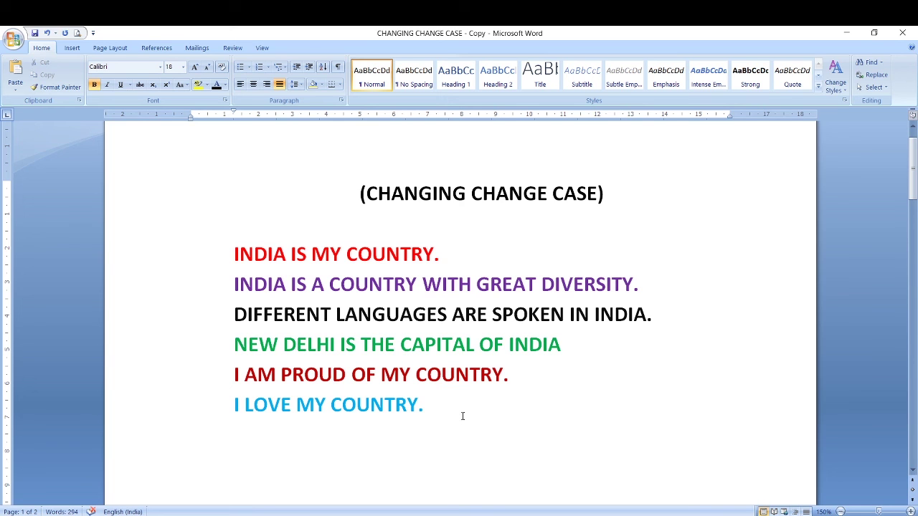
# Scroll down to the LINE & PARAGRAPH SPACING section with its green and red paragraphs
pyautogui.scroll(-8, 462, 411)
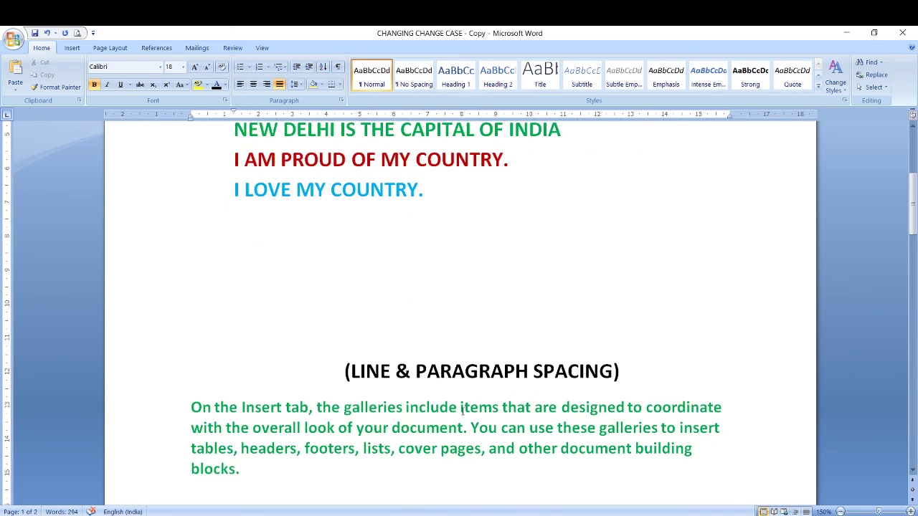
pyautogui.scroll(-1, 463, 411)
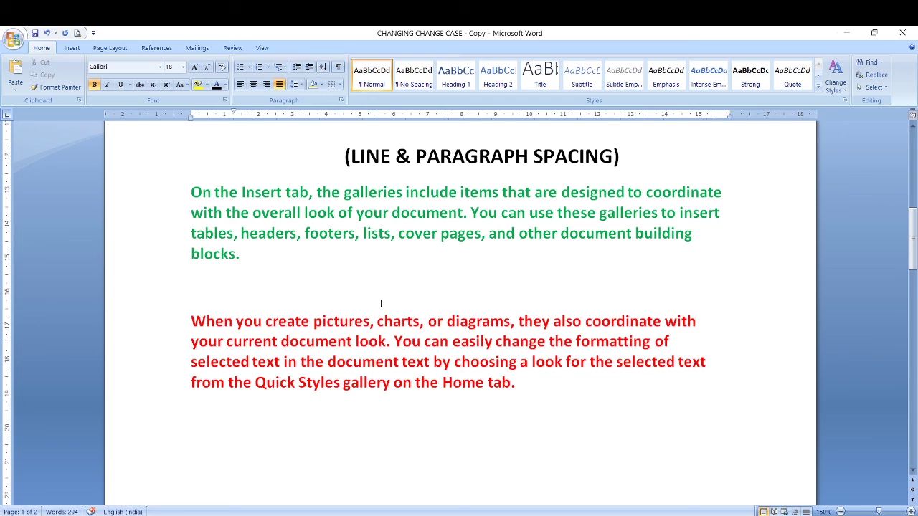
pyautogui.click(190, 192)
pyautogui.moveTo(192, 192); pyautogui.dragTo(721, 207)
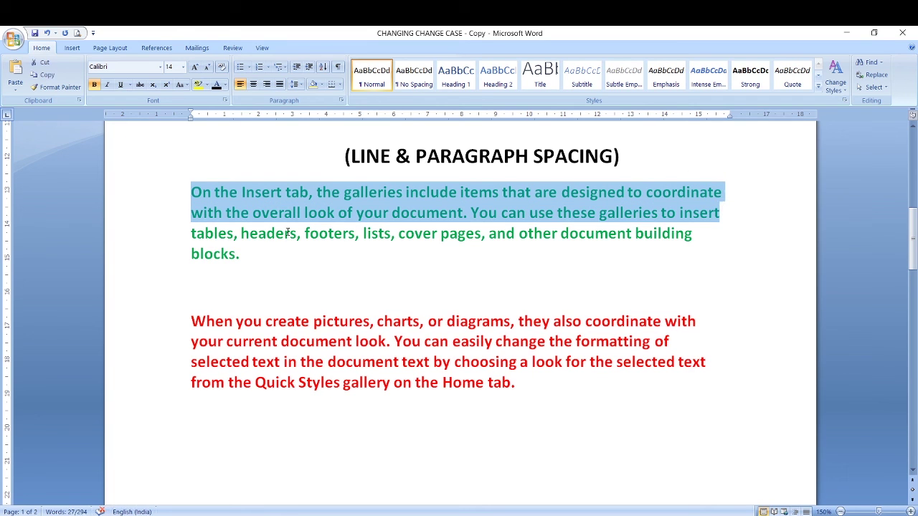
pyautogui.click(237, 209)
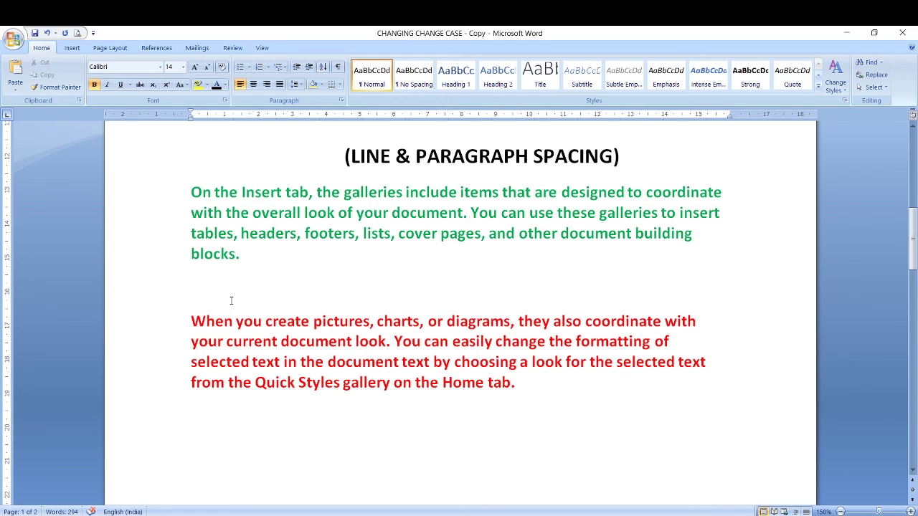
# Delete the extra blank line between the green and red paragraphs
pyautogui.click(253, 294)
pyautogui.press('BackSpace')
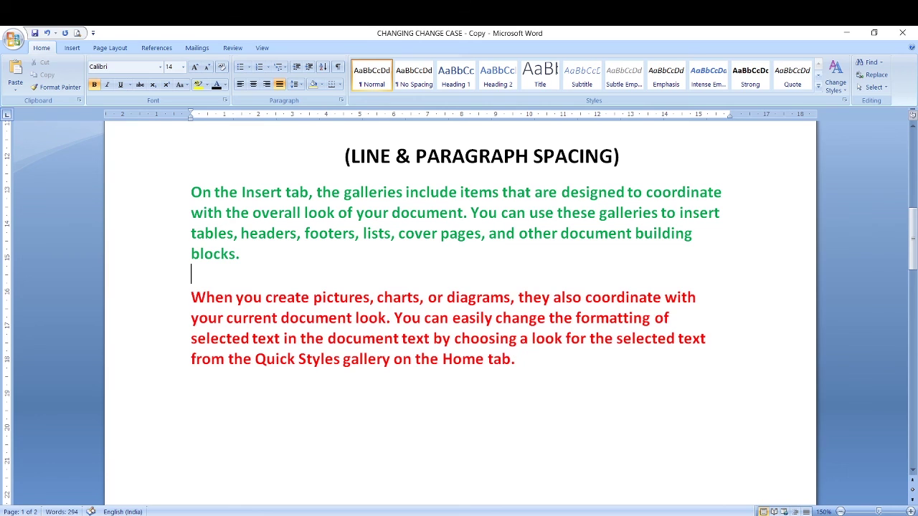
pyautogui.moveTo(167, 205); pyautogui.dragTo(244, 251)
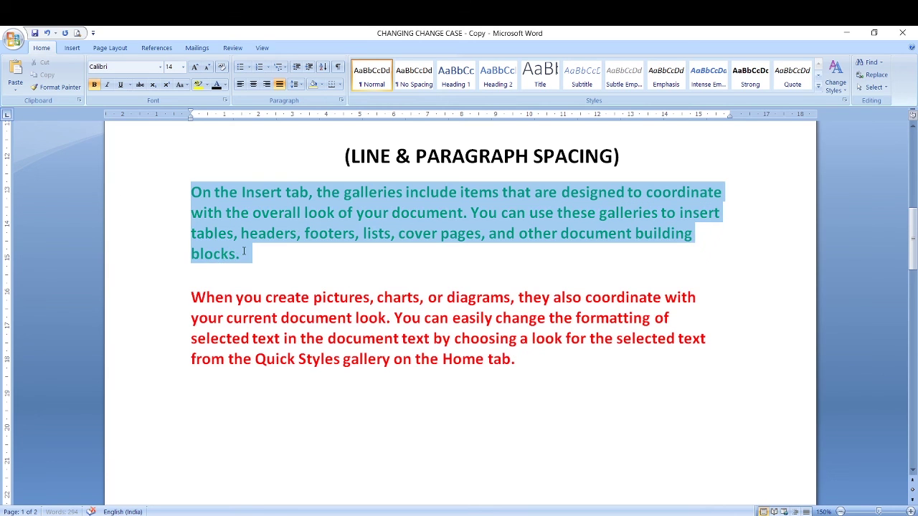
pyautogui.moveTo(191, 297); pyautogui.dragTo(533, 373)
pyautogui.click(256, 272)
pyautogui.moveTo(200, 269); pyautogui.dragTo(218, 273)
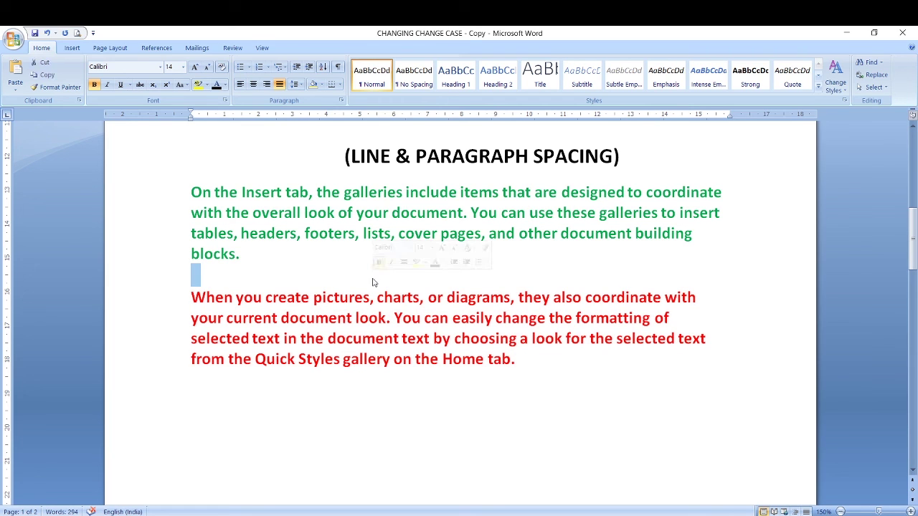
pyautogui.click(250, 212)
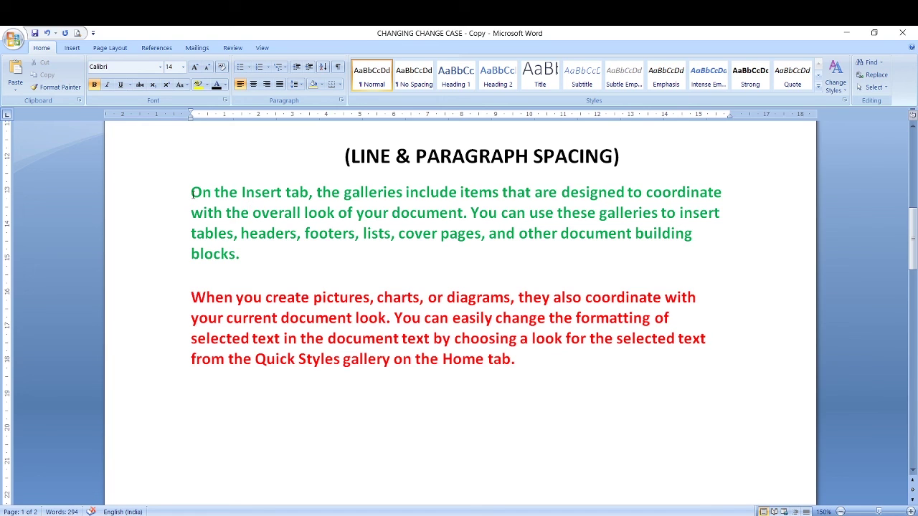
# Set the green paragraph's line spacing to 1.15, then raise it to 1.5
pyautogui.moveTo(192, 192); pyautogui.dragTo(239, 253)
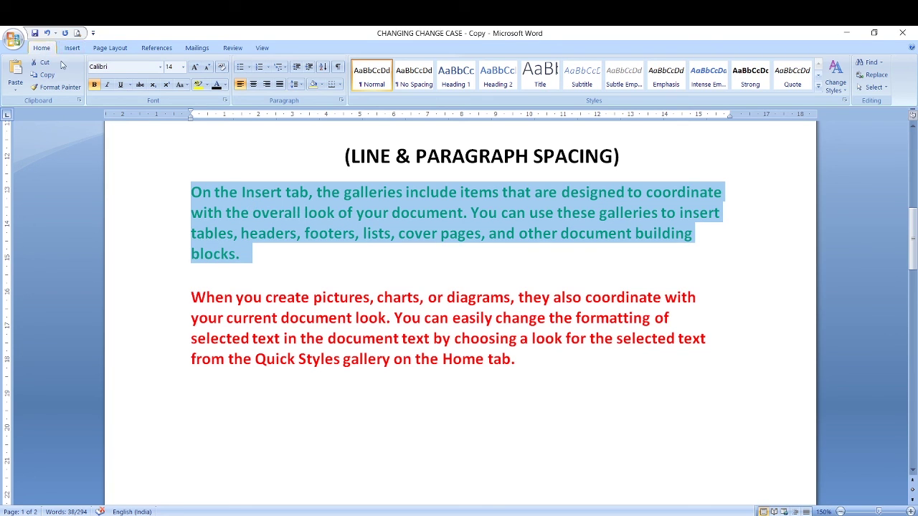
pyautogui.click(301, 86)
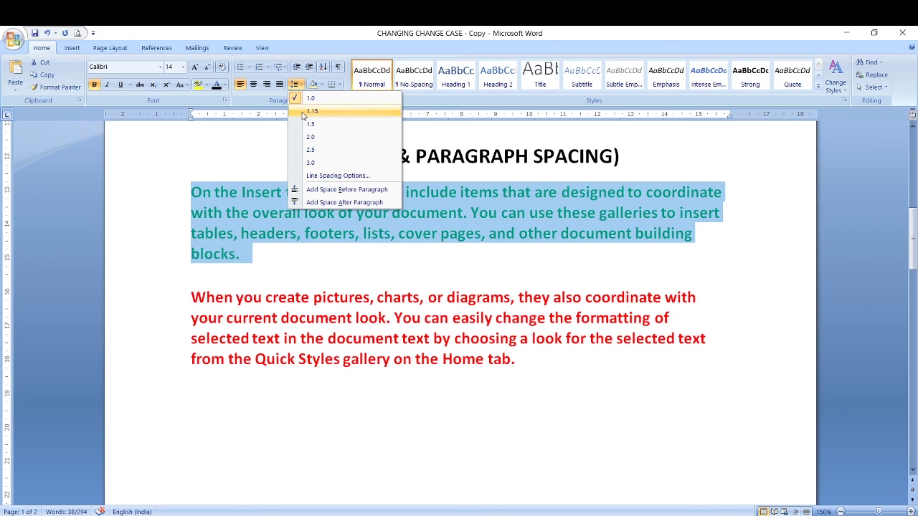
pyautogui.click(302, 113)
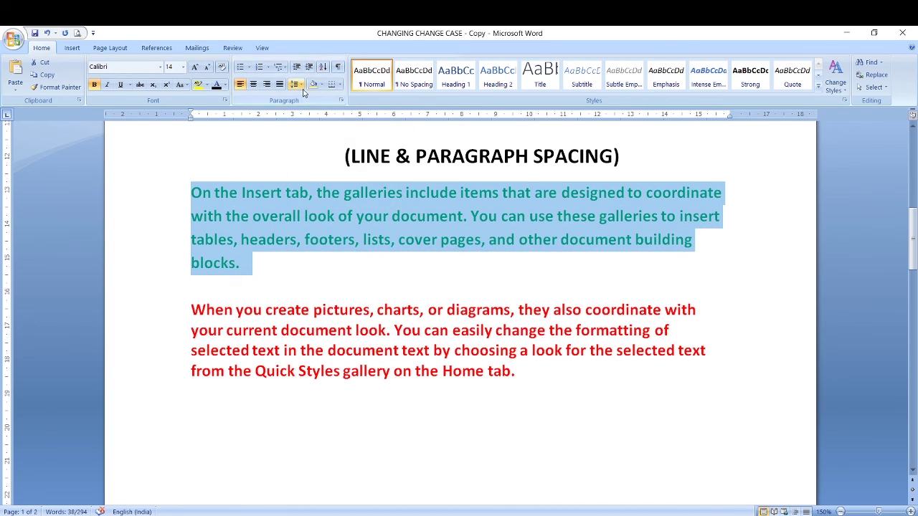
pyautogui.click(301, 85)
pyautogui.click(306, 128)
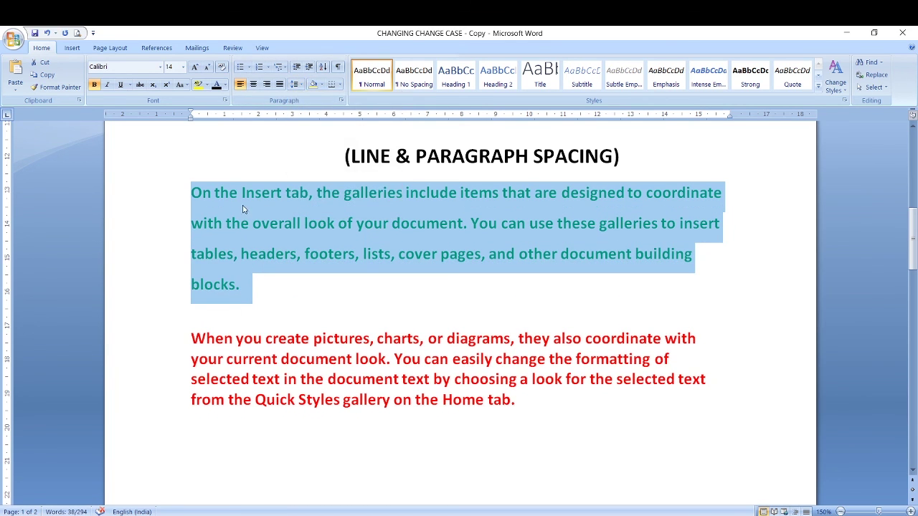
pyautogui.moveTo(190, 339); pyautogui.dragTo(515, 402)
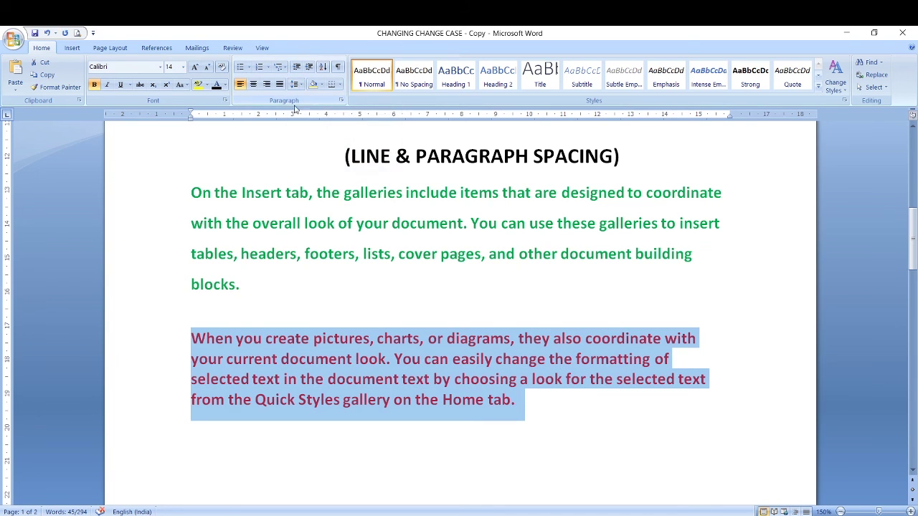
# Apply 2.5 line spacing to the red paragraph and review the wider spacing
pyautogui.click(302, 85)
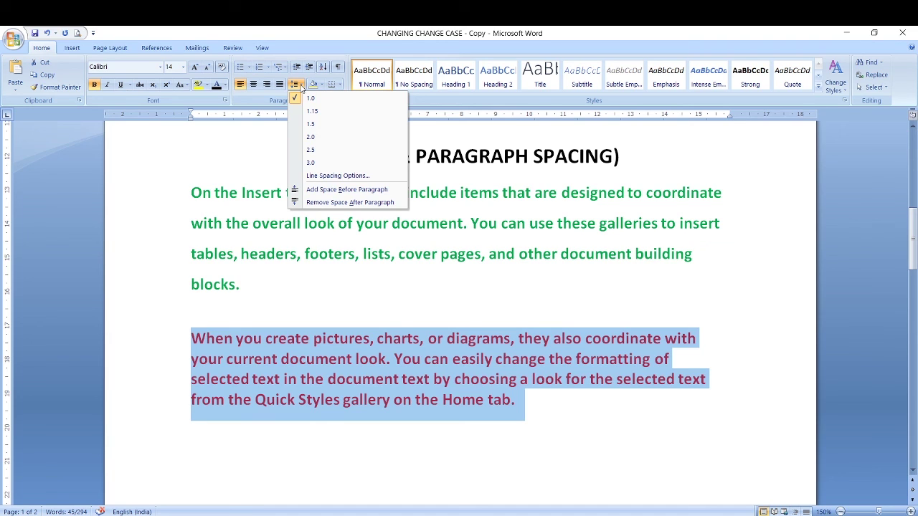
pyautogui.click(309, 150)
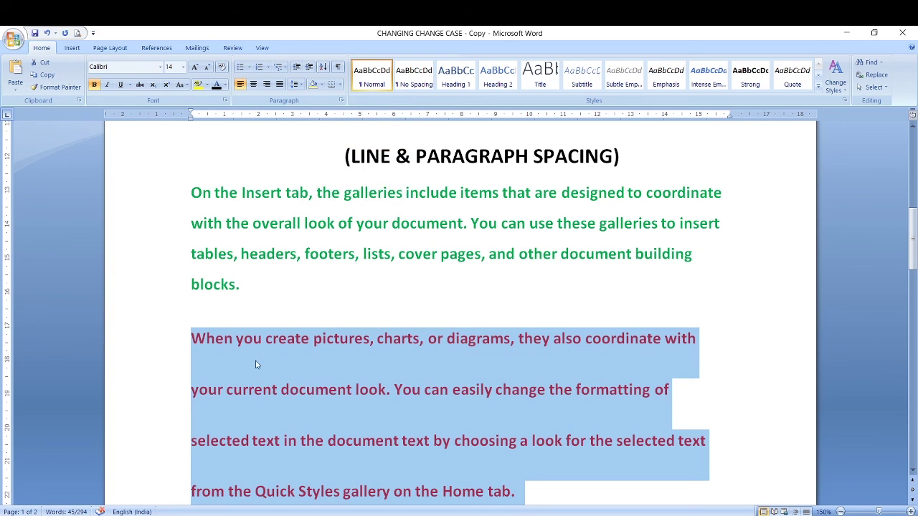
pyautogui.click(253, 363)
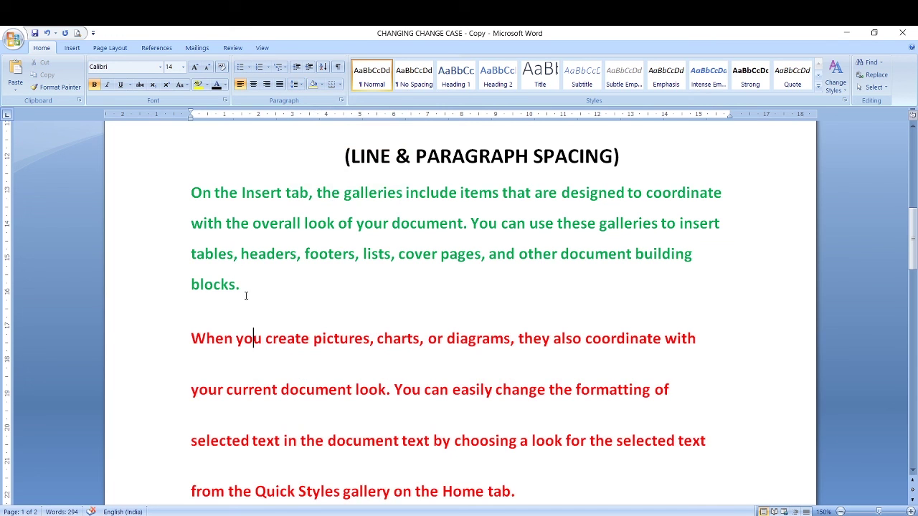
pyautogui.scroll(-3, 247, 304)
pyautogui.scroll(4, 246, 304)
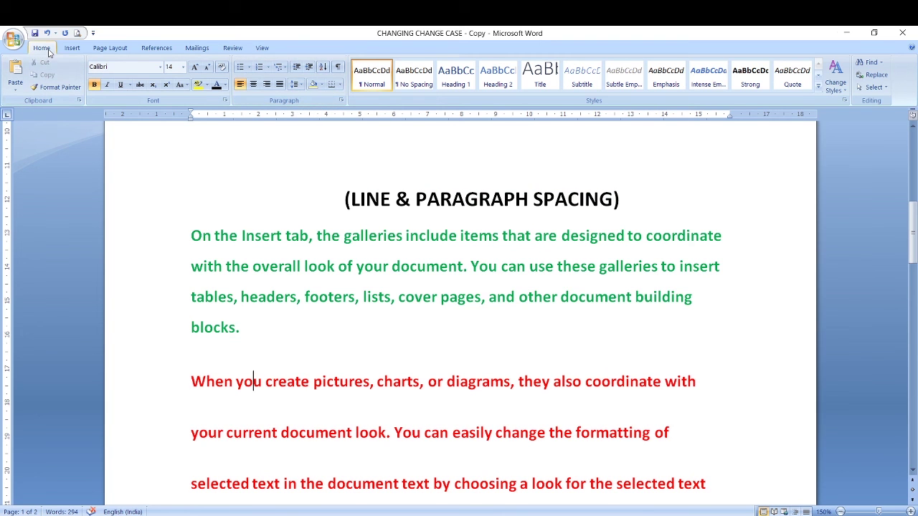
pyautogui.scroll(-10, 249, 304)
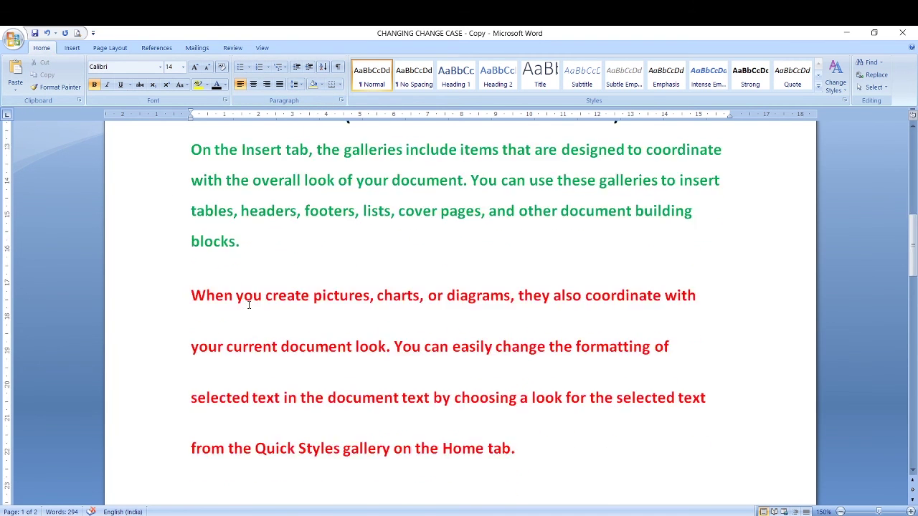
# Scroll to page 2 and select the whole green paragraph including its paragraph mark
pyautogui.scroll(-6, 248, 304)
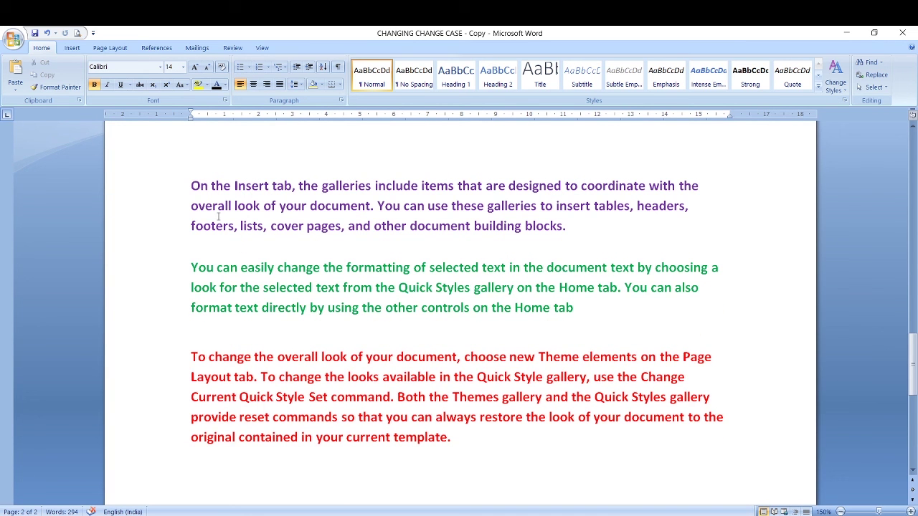
pyautogui.moveTo(195, 197); pyautogui.dragTo(567, 226)
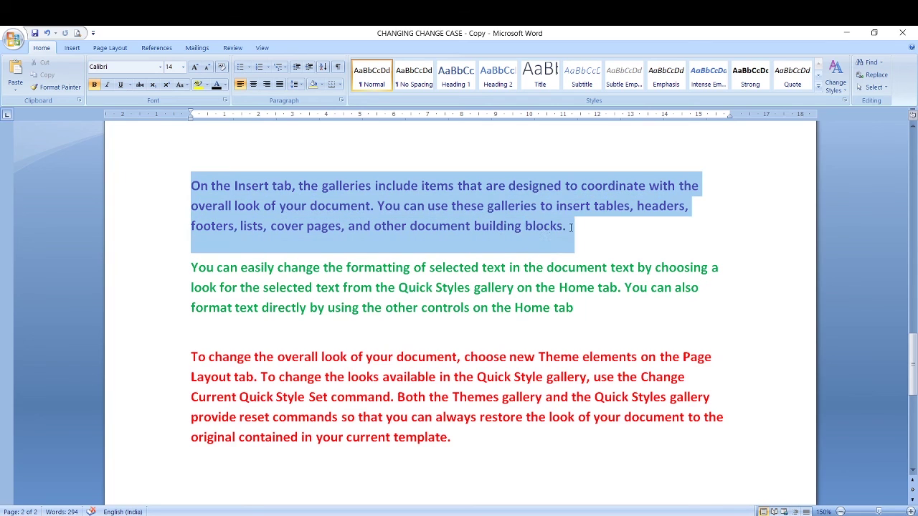
pyautogui.moveTo(192, 270); pyautogui.dragTo(580, 307)
pyautogui.click(234, 376)
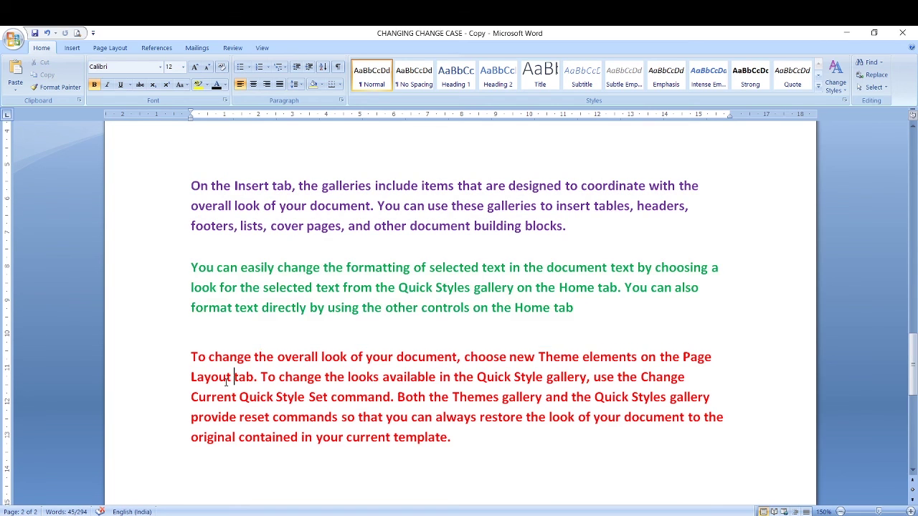
pyautogui.moveTo(191, 357); pyautogui.dragTo(466, 435)
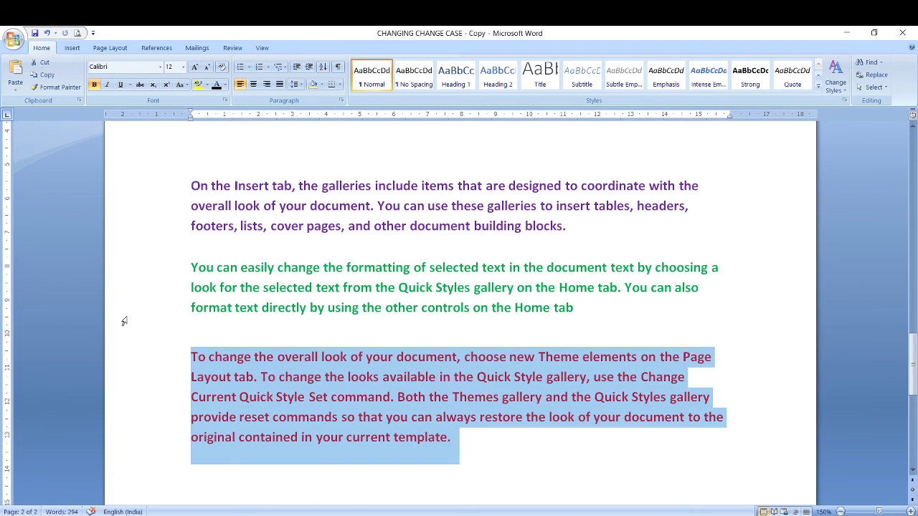
pyautogui.click(192, 268)
pyautogui.moveTo(193, 268); pyautogui.dragTo(593, 299)
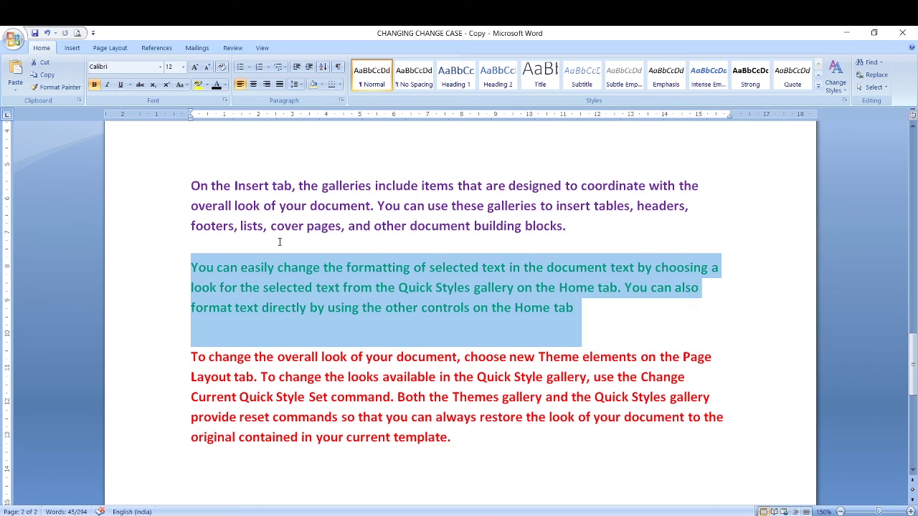
# On Page Layout, raise the green paragraph's Spacing Before to 78 pt
pyautogui.click(119, 52)
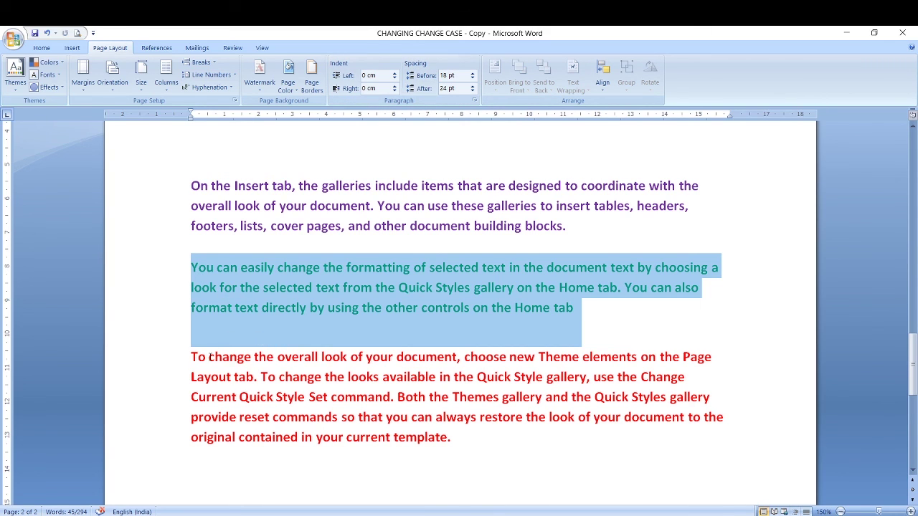
pyautogui.click(473, 75)
pyautogui.click(473, 75)
pyautogui.click(473, 74)
pyautogui.click(474, 75)
pyautogui.click(473, 75)
pyautogui.click(473, 74)
pyautogui.click(473, 75)
pyautogui.click(473, 75)
pyautogui.click(473, 75)
pyautogui.click(473, 74)
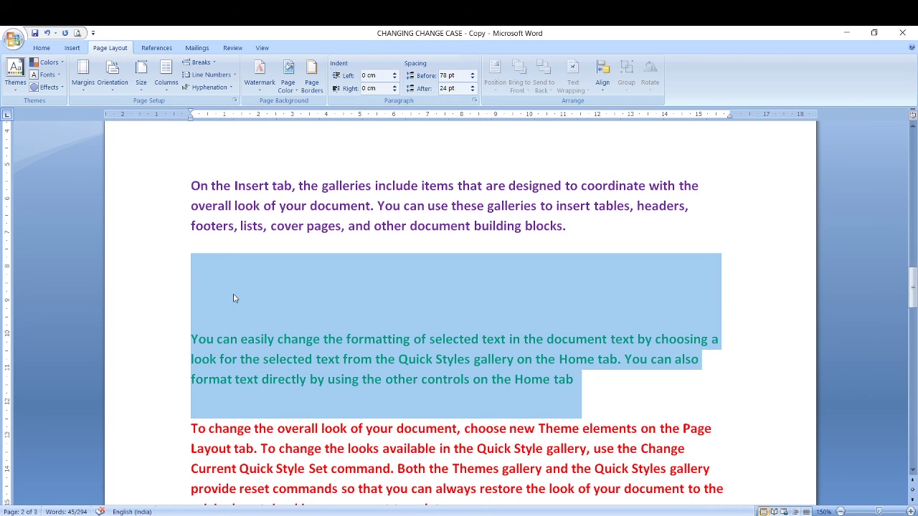
# Raise the green paragraph's Spacing After to 84 pt and check the surrounding gaps
pyautogui.scroll(-1, 448, 163)
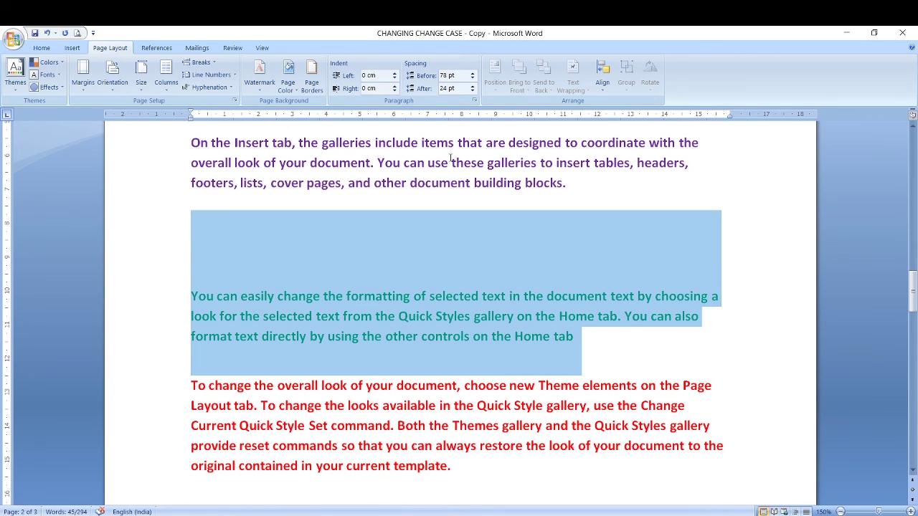
pyautogui.click(473, 86)
pyautogui.click(473, 86)
pyautogui.click(472, 87)
pyautogui.click(472, 86)
pyautogui.click(473, 86)
pyautogui.click(472, 86)
pyautogui.click(473, 86)
pyautogui.click(473, 86)
pyautogui.click(472, 86)
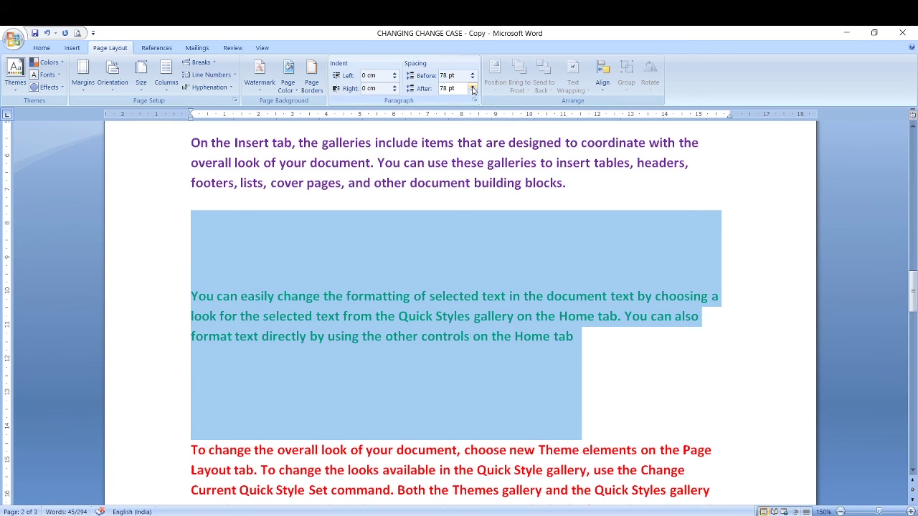
pyautogui.click(472, 86)
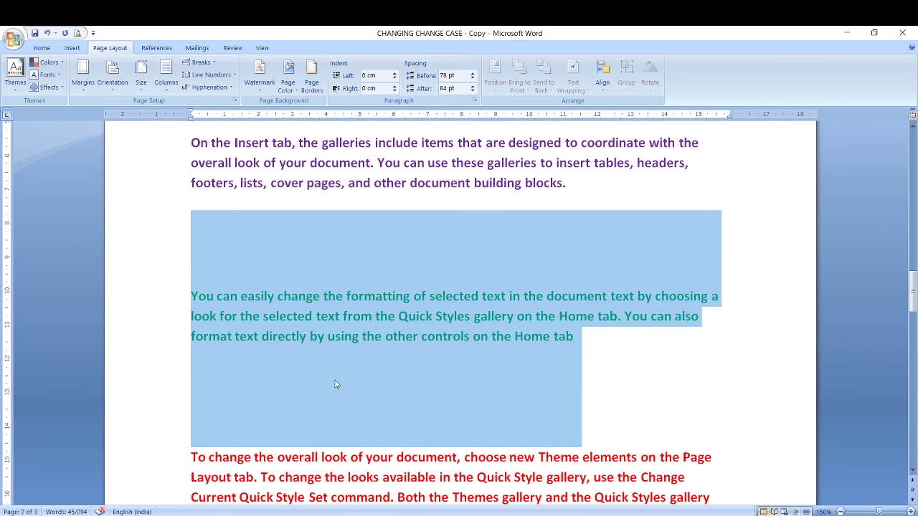
pyautogui.click(263, 317)
pyautogui.moveTo(192, 296); pyautogui.dragTo(490, 331)
pyautogui.click(411, 297)
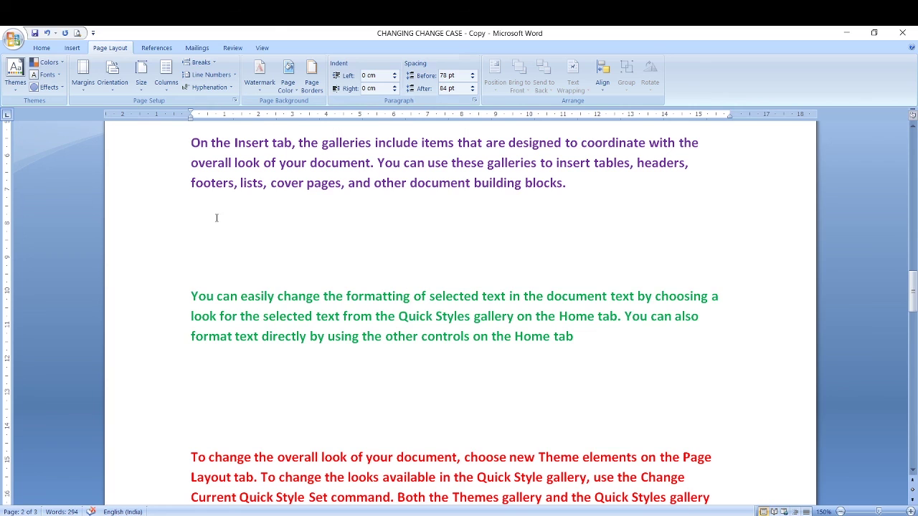
pyautogui.moveTo(204, 208); pyautogui.dragTo(206, 221)
# Reselect the green paragraph and lower its Spacing Before to 12 pt
pyautogui.click(223, 296)
pyautogui.moveTo(192, 296); pyautogui.dragTo(570, 336)
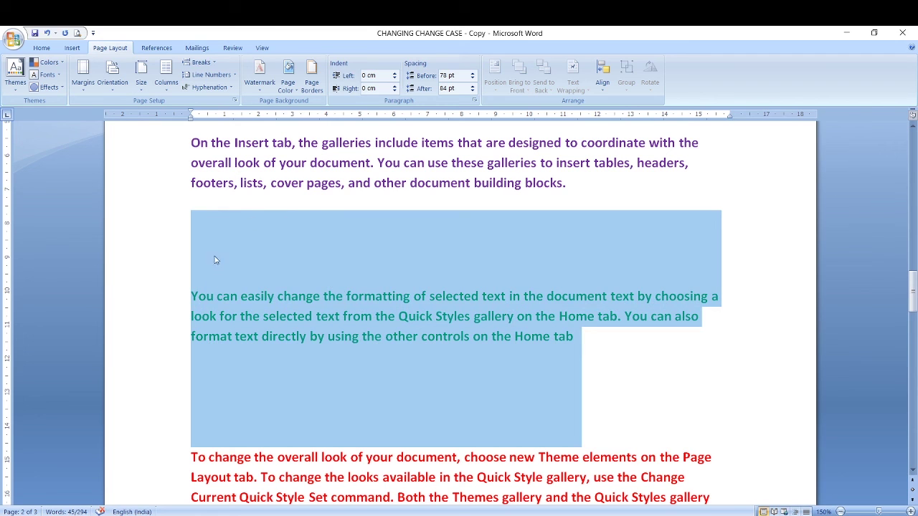
pyautogui.click(473, 79)
pyautogui.click(473, 79)
pyautogui.click(473, 80)
pyautogui.click(473, 79)
pyautogui.click(473, 80)
pyautogui.click(473, 79)
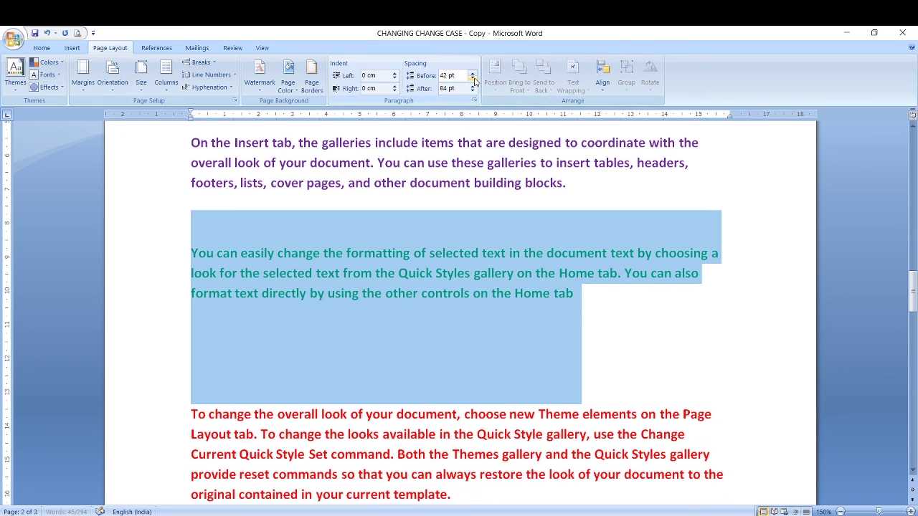
pyautogui.click(473, 80)
pyautogui.click(473, 79)
pyautogui.click(473, 80)
pyautogui.click(473, 80)
pyautogui.click(473, 80)
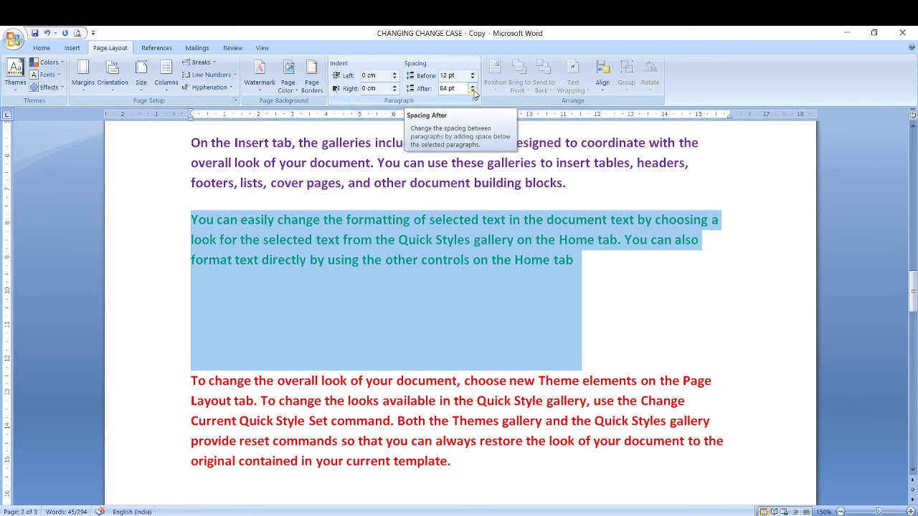
# Lower the green paragraph's Spacing After to 24 pt and add an empty paragraph after 'template.'
pyautogui.click(473, 91)
pyautogui.click(473, 91)
pyautogui.click(472, 91)
pyautogui.click(473, 91)
pyautogui.click(473, 91)
pyautogui.click(473, 91)
pyautogui.click(472, 91)
pyautogui.click(473, 91)
pyautogui.click(473, 91)
pyautogui.click(473, 92)
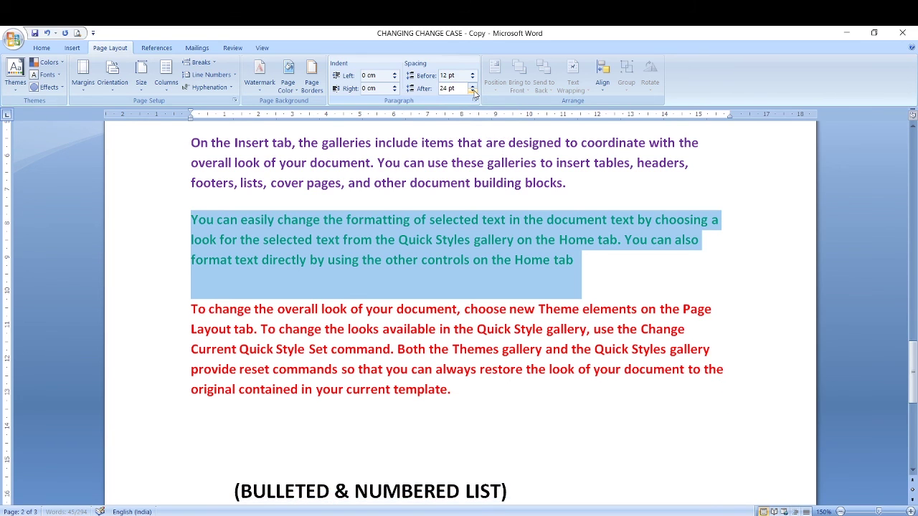
pyautogui.click(386, 391)
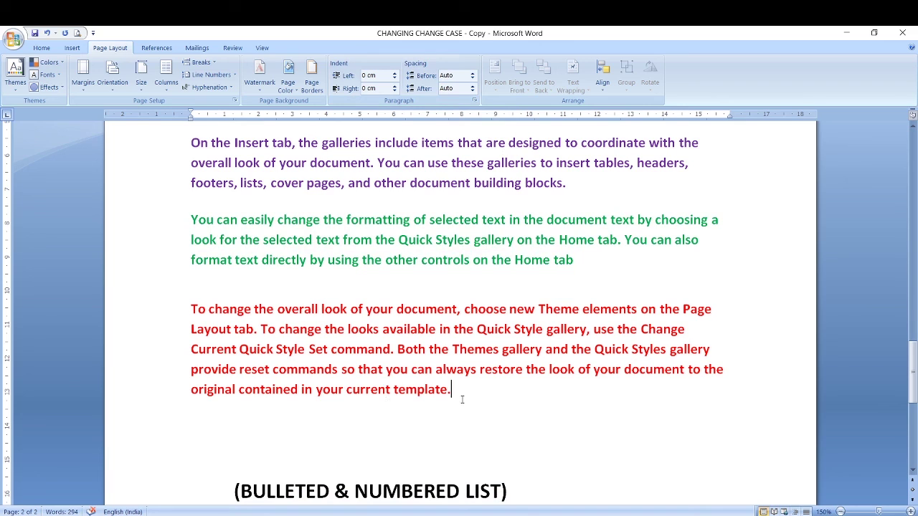
pyautogui.press('Return')
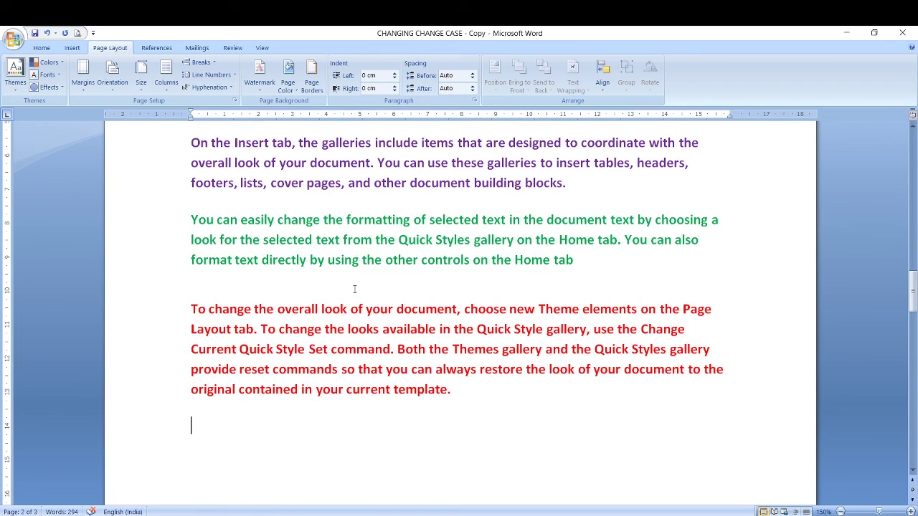